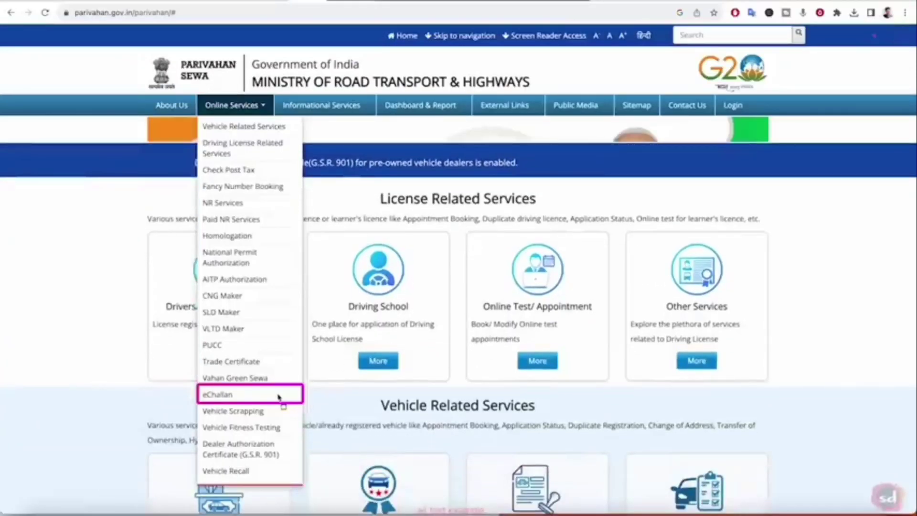
# Open the eChallan service from the Parivahan online services and go to its online challan payment page
pyautogui.click(279, 397)
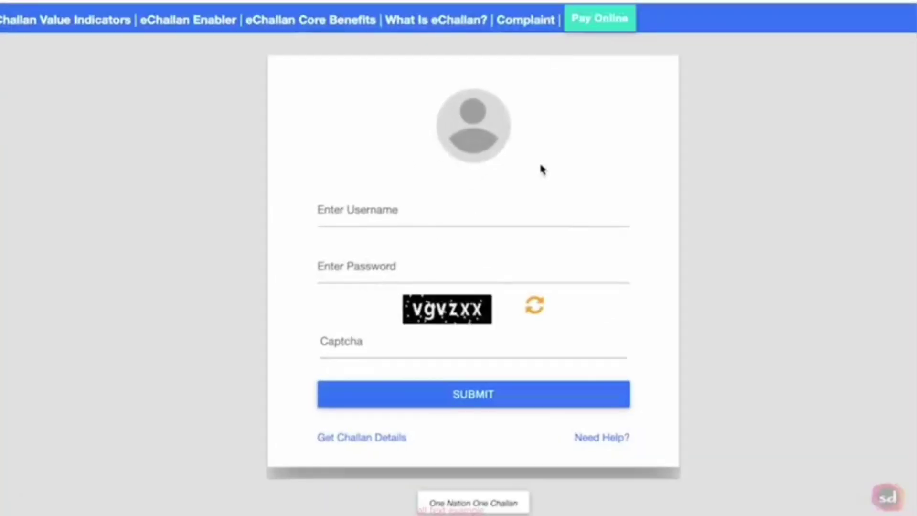
pyautogui.moveTo(257, 38)
pyautogui.mouseDown()
pyautogui.moveTo(500, 153)
pyautogui.moveTo(675, 414)
pyautogui.moveTo(675, 454)
pyautogui.moveTo(685, 468)
pyautogui.moveTo(681, 461)
pyautogui.mouseUp()
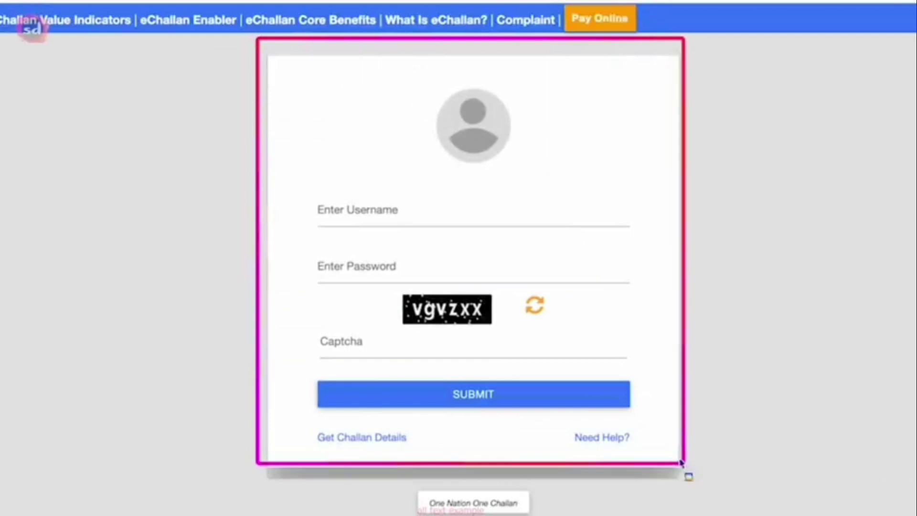
pyautogui.press('Escape')
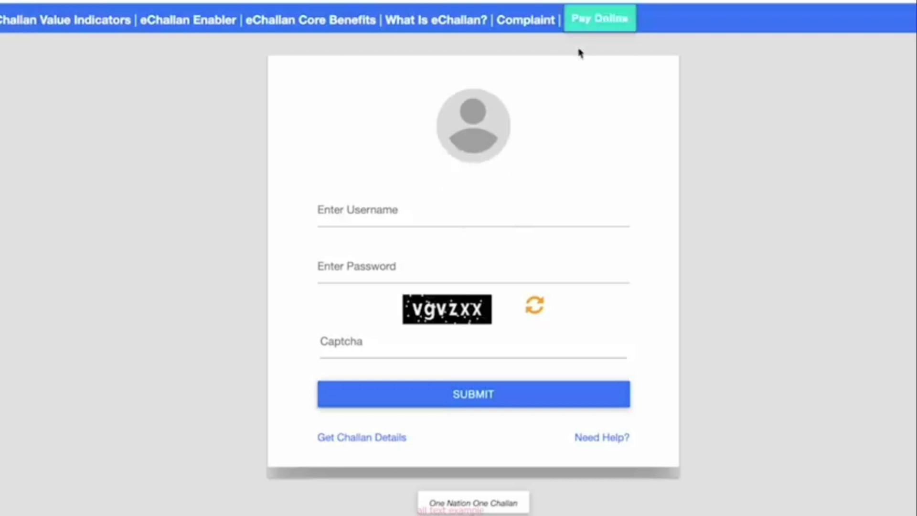
pyautogui.click(613, 24)
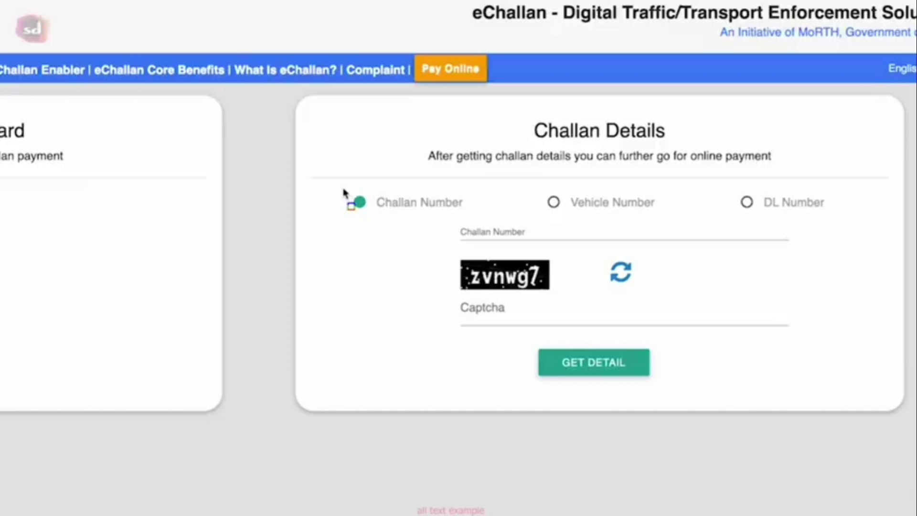
# Look up challans by Vehicle Number, filling in the vehicle number, the last five characters of the chassis number and the captcha
pyautogui.click(345, 192)
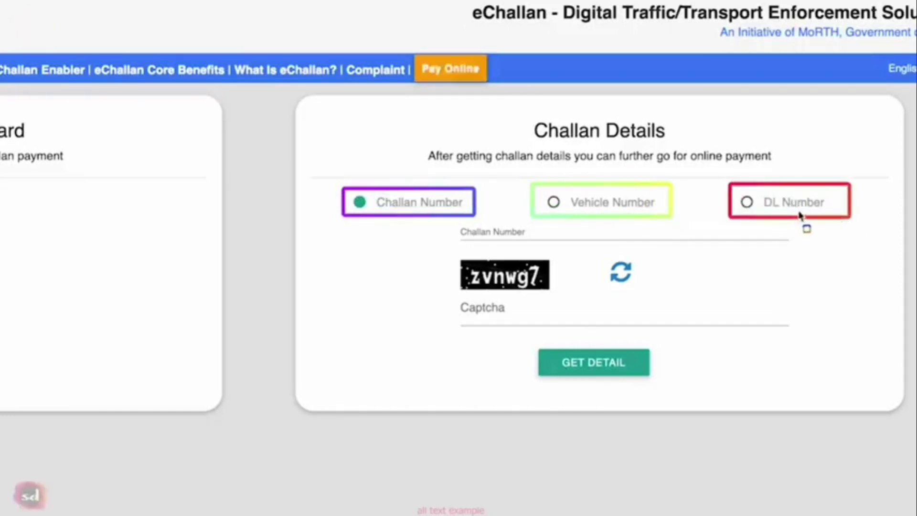
pyautogui.click(571, 213)
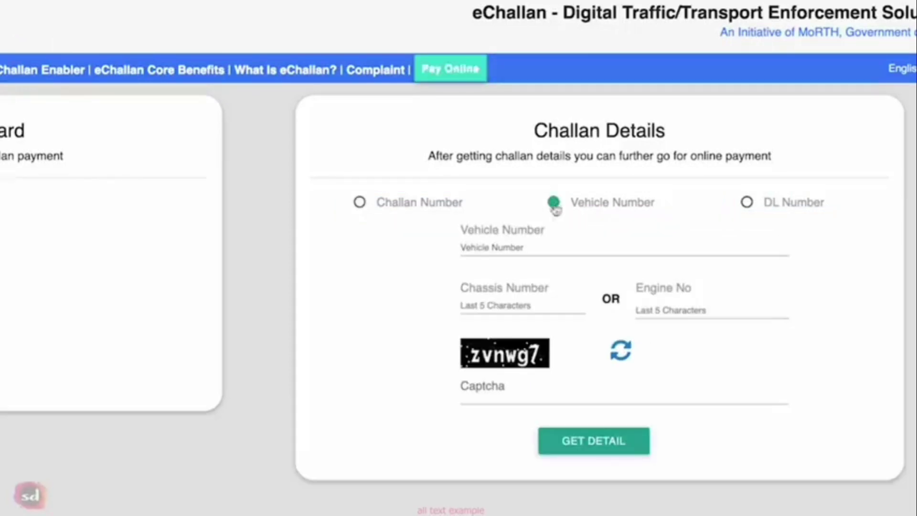
pyautogui.write('?????')
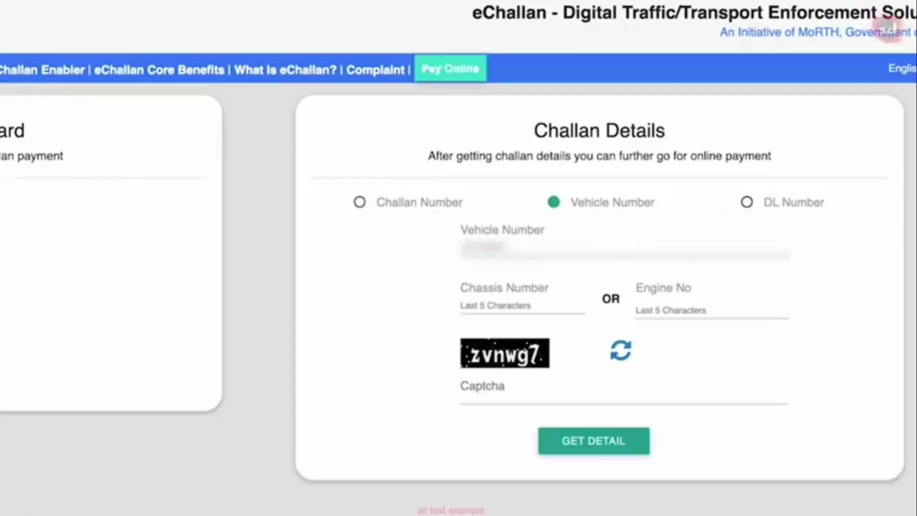
pyautogui.moveTo(453, 272); pyautogui.dragTo(529, 314)
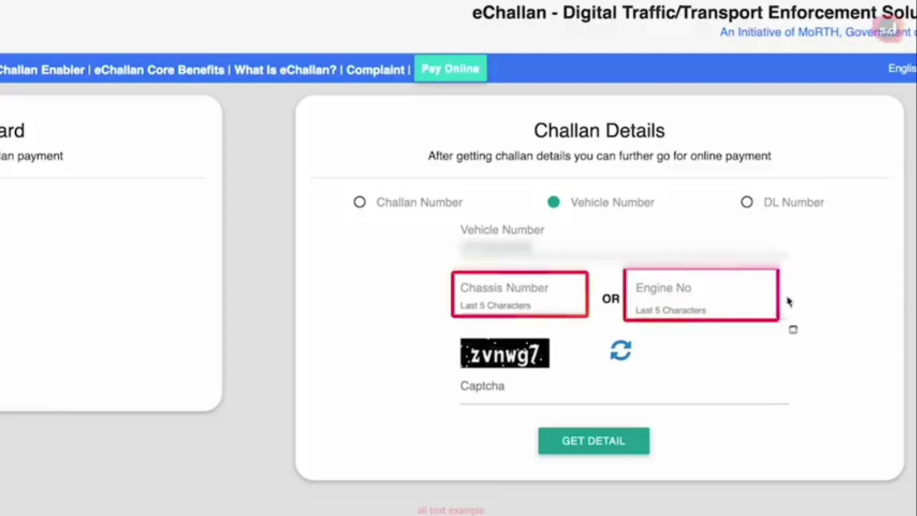
pyautogui.click(543, 389)
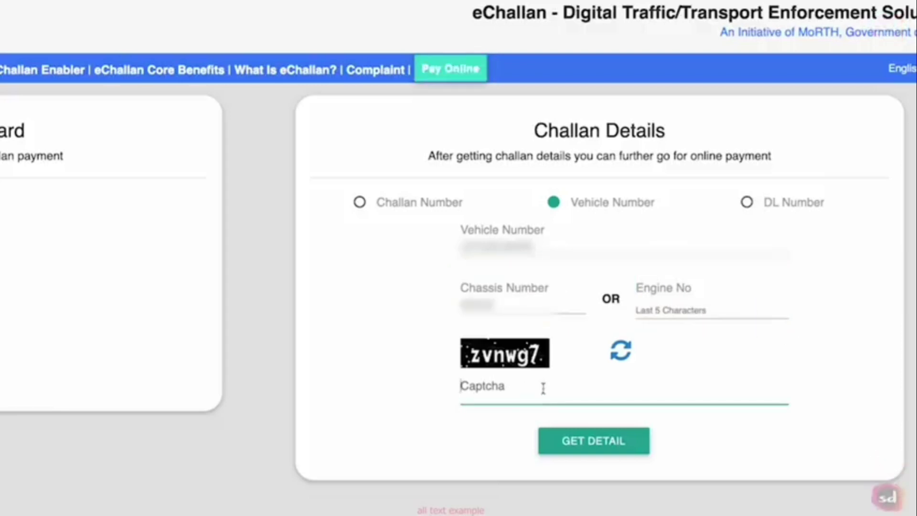
pyautogui.write('Z')
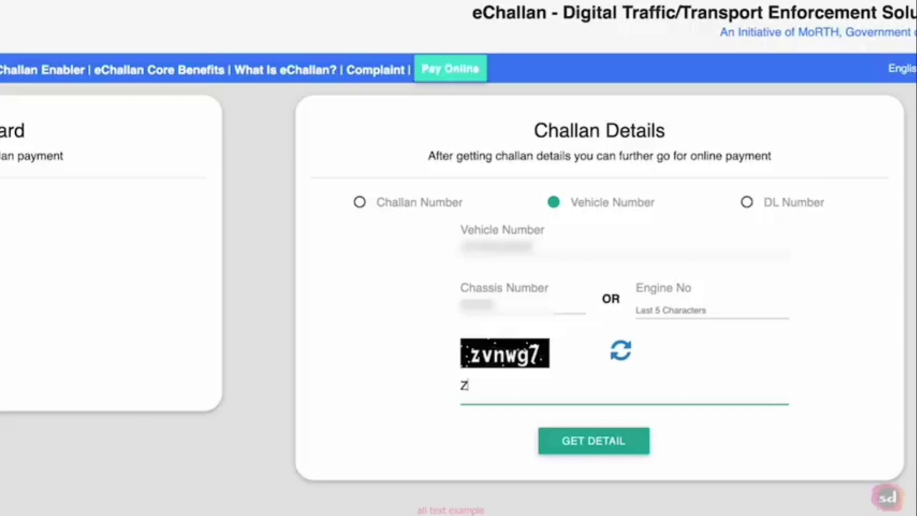
pyautogui.write('VN')
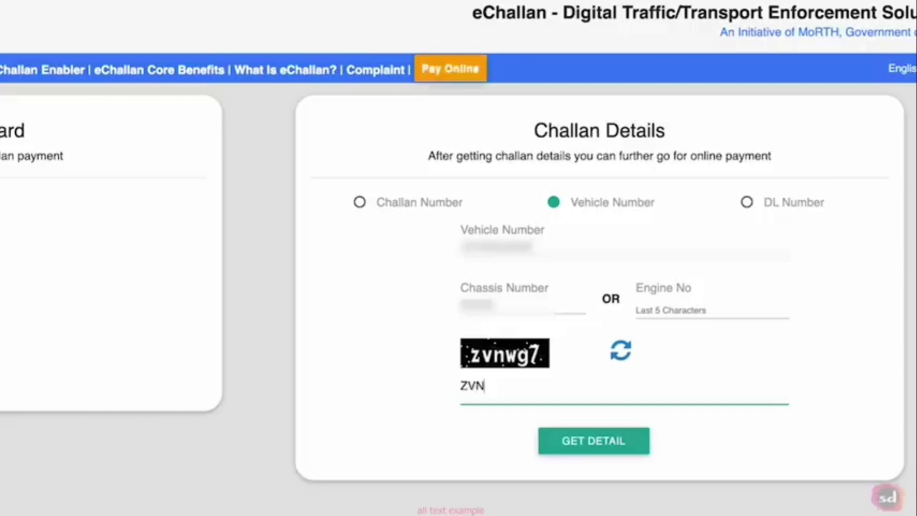
pyautogui.write('W')
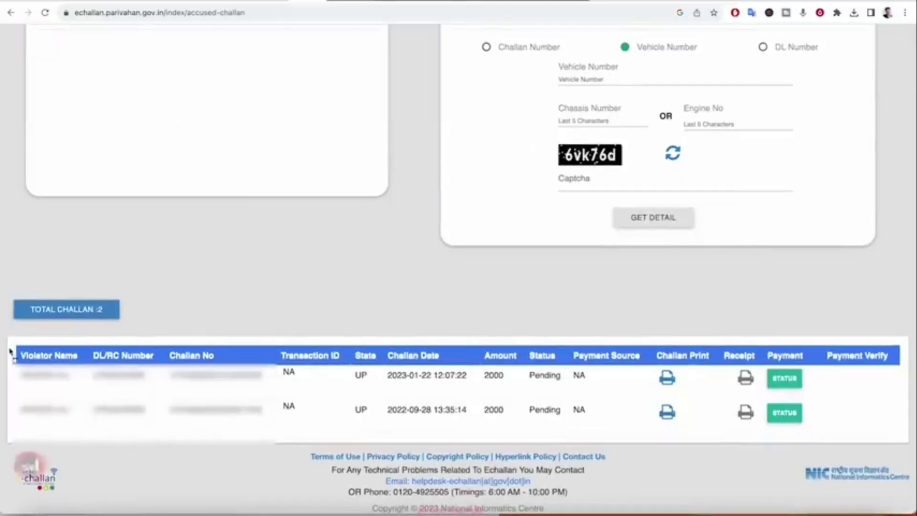
# Review the pending challans, open the printable notice of the challan dated 2023-01-22 and dismiss the print dialog
pyautogui.moveTo(9, 341)
pyautogui.mouseDown()
pyautogui.moveTo(179, 429)
pyautogui.moveTo(664, 461)
pyautogui.moveTo(915, 456)
pyautogui.moveTo(909, 446)
pyautogui.mouseUp()
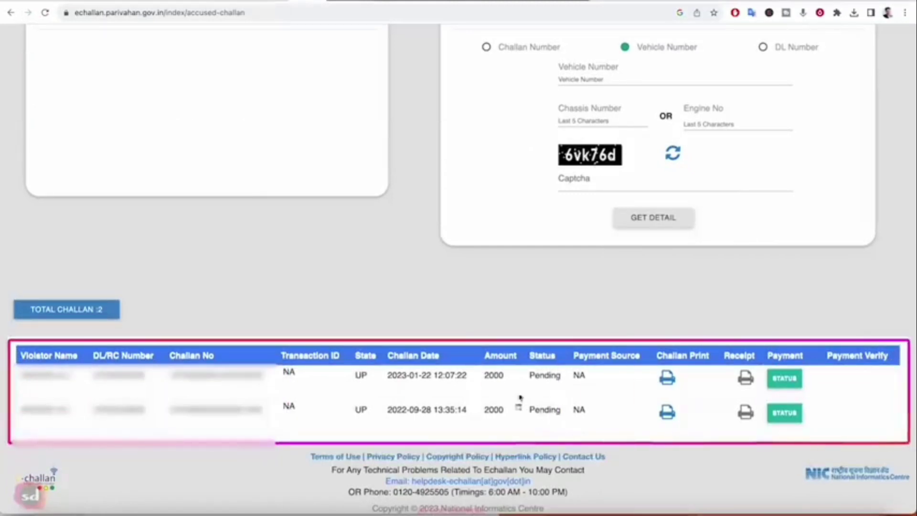
pyautogui.moveTo(380, 366); pyautogui.dragTo(480, 383)
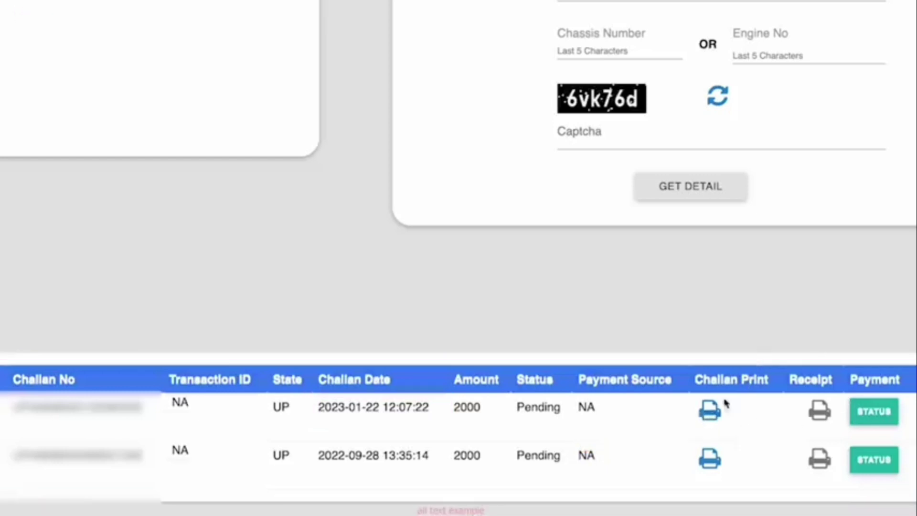
pyautogui.click(710, 410)
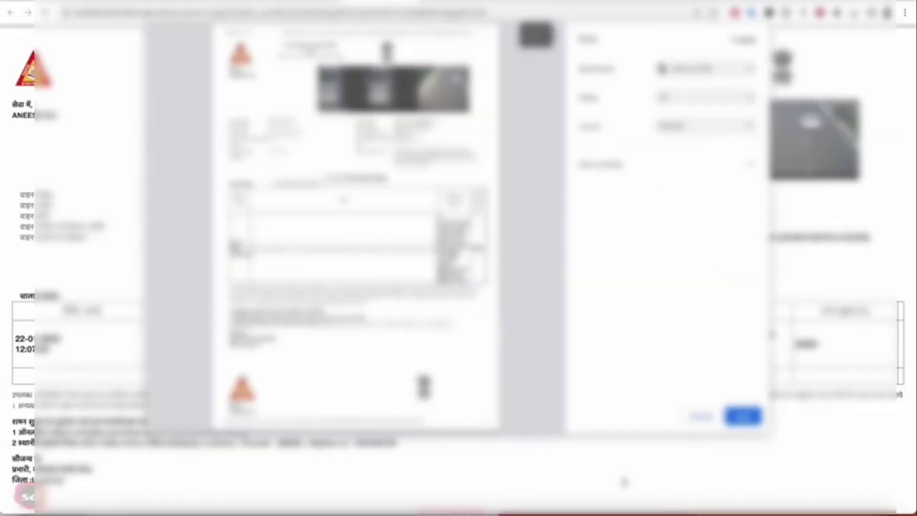
pyautogui.click(699, 419)
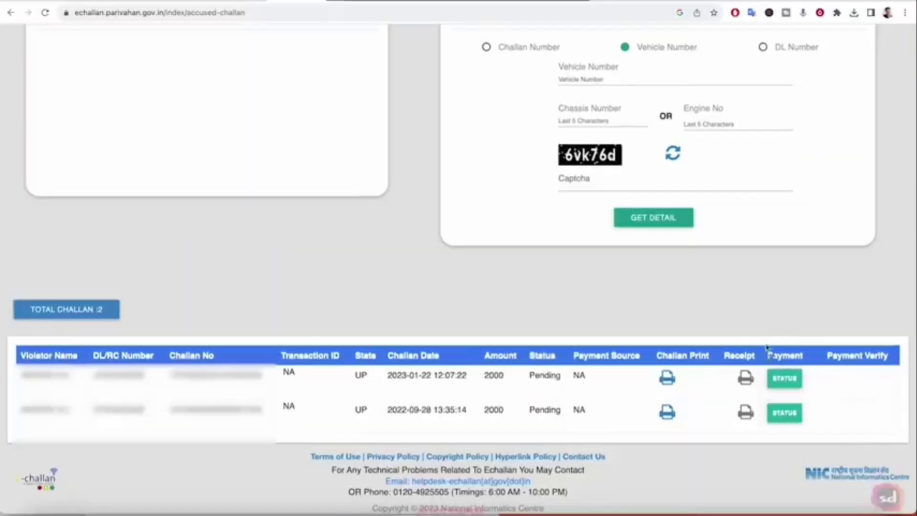
# Check the payment status of the challan dated 2023-01-22 and read the court notice
pyautogui.moveTo(759, 340)
pyautogui.mouseDown()
pyautogui.moveTo(802, 435)
pyautogui.moveTo(814, 434)
pyautogui.mouseUp()
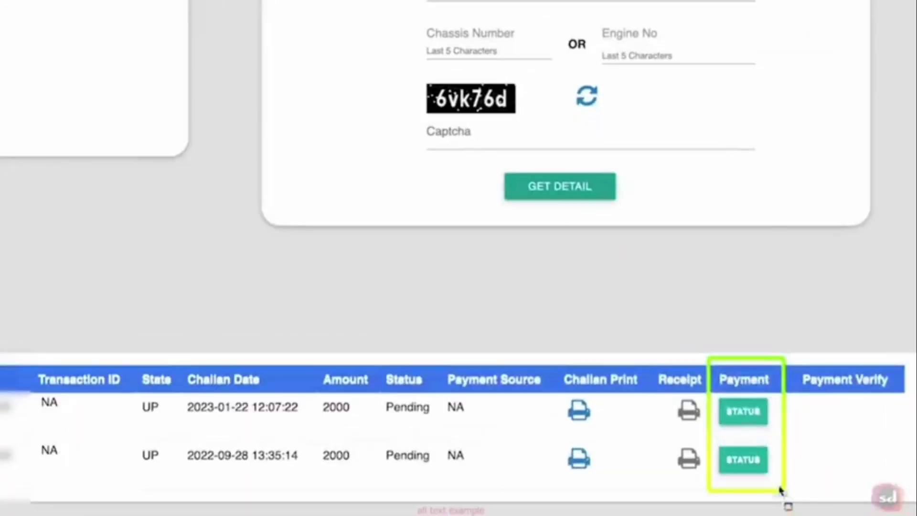
pyautogui.click(744, 413)
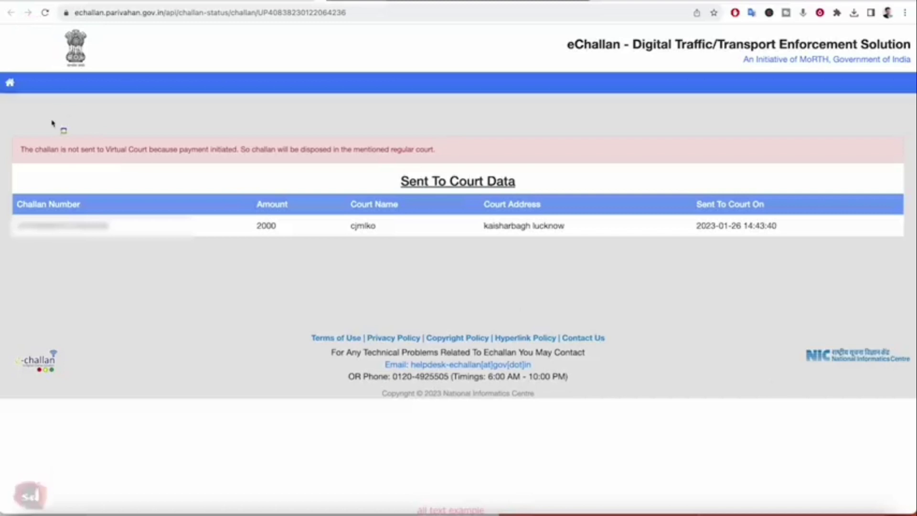
pyautogui.moveTo(1, 130)
pyautogui.mouseDown()
pyautogui.moveTo(6, 141)
pyautogui.moveTo(97, 172)
pyautogui.moveTo(223, 168)
pyautogui.mouseUp()
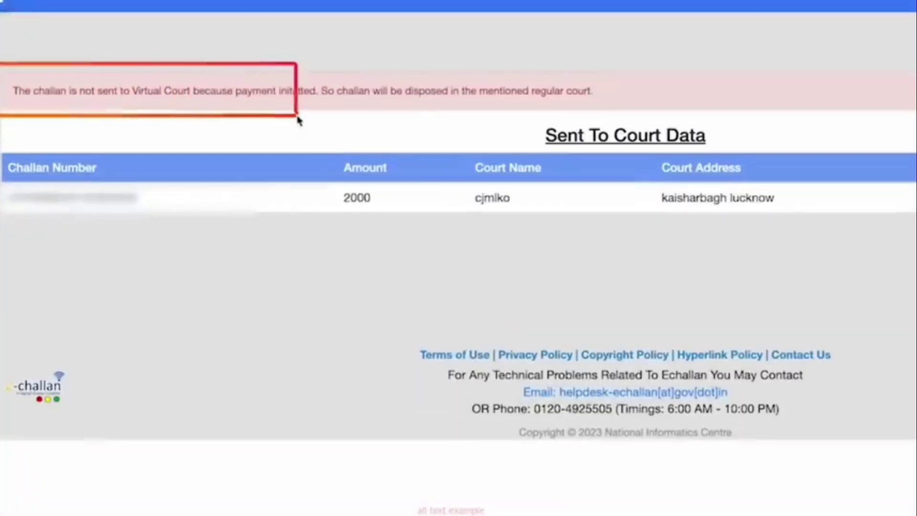
pyautogui.moveTo(297, 119); pyautogui.dragTo(681, 127)
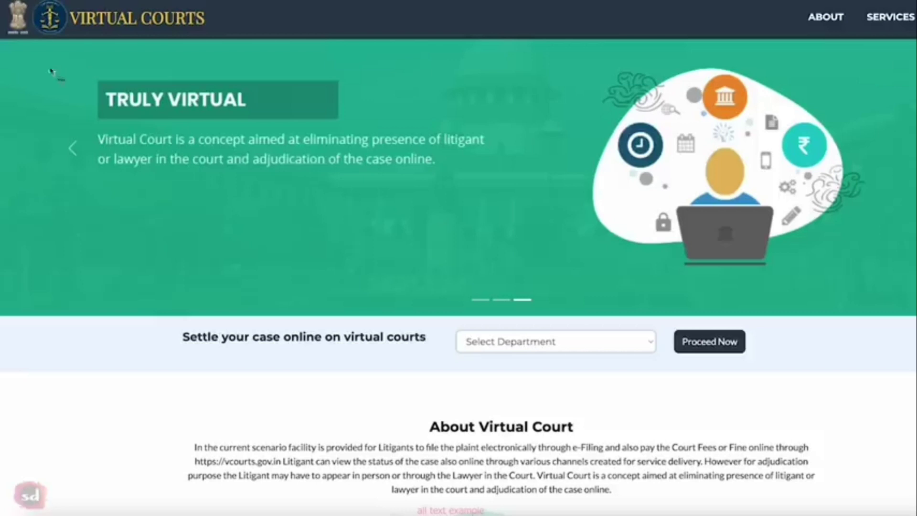
# On vcourts.gov.in, examine the home page banner slides about viewing case status, paying fines online and the virtual court concept
pyautogui.moveTo(27, 61)
pyautogui.mouseDown()
pyautogui.moveTo(409, 174)
pyautogui.moveTo(474, 179)
pyautogui.mouseUp()
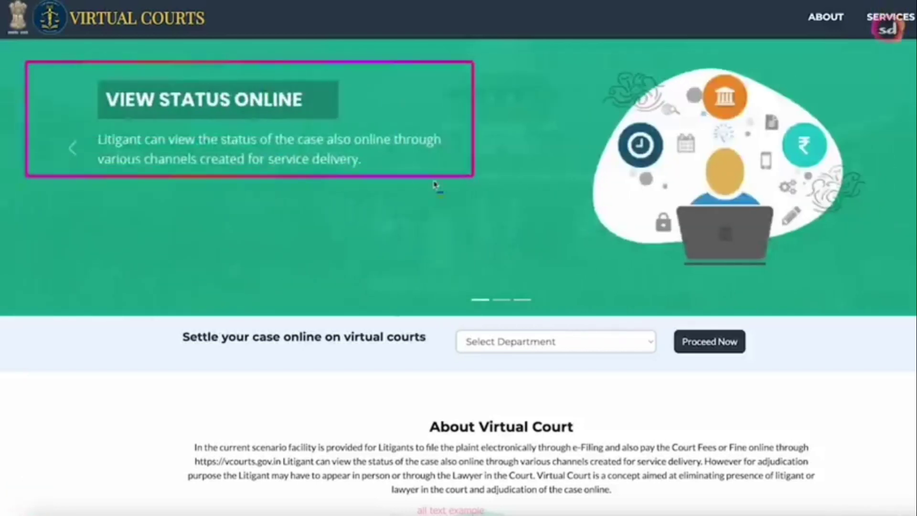
pyautogui.press('Escape')
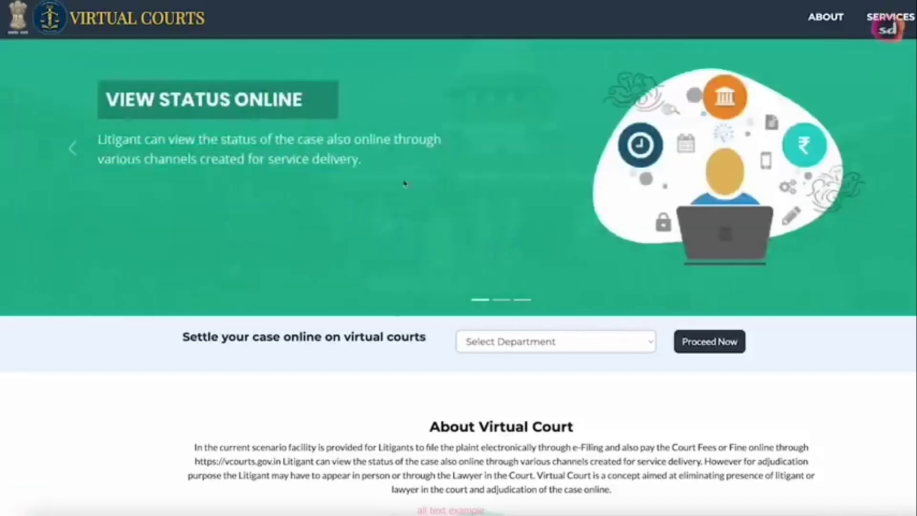
pyautogui.click(502, 303)
pyautogui.click(522, 302)
pyautogui.moveTo(38, 61); pyautogui.dragTo(144, 125)
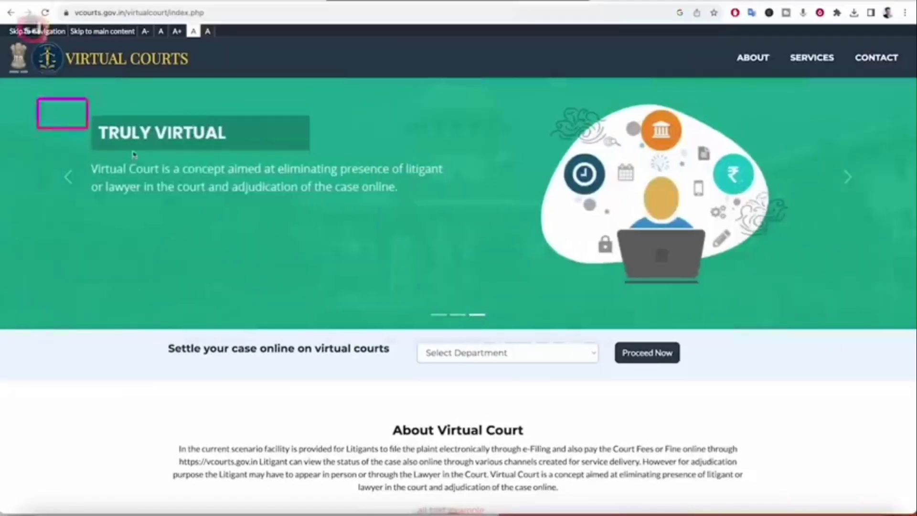
pyautogui.moveTo(133, 155)
pyautogui.mouseDown()
pyautogui.moveTo(432, 252)
pyautogui.moveTo(456, 250)
pyautogui.mouseUp()
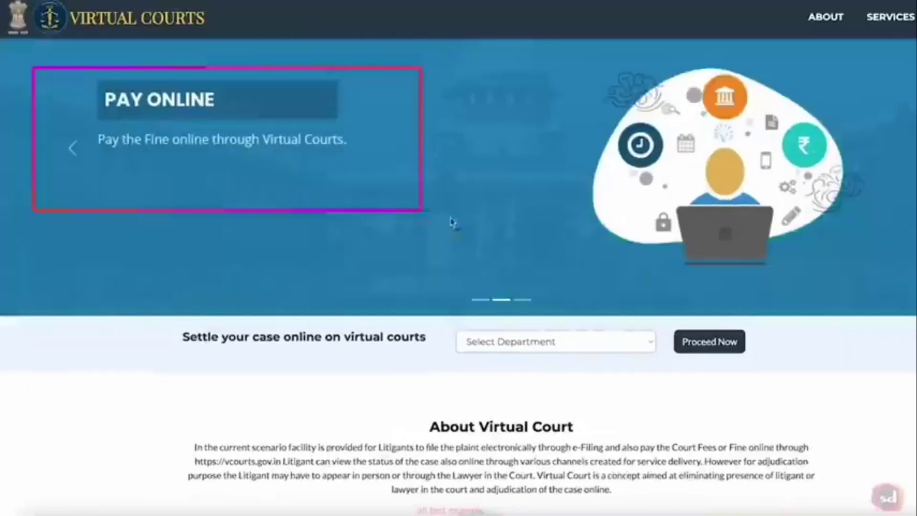
pyautogui.press('Escape')
pyautogui.click(529, 303)
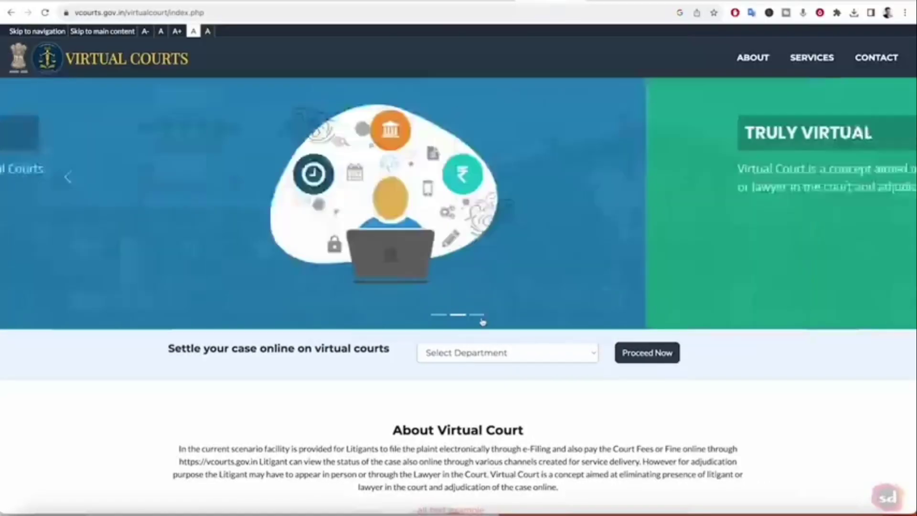
pyautogui.moveTo(40, 63); pyautogui.dragTo(446, 247)
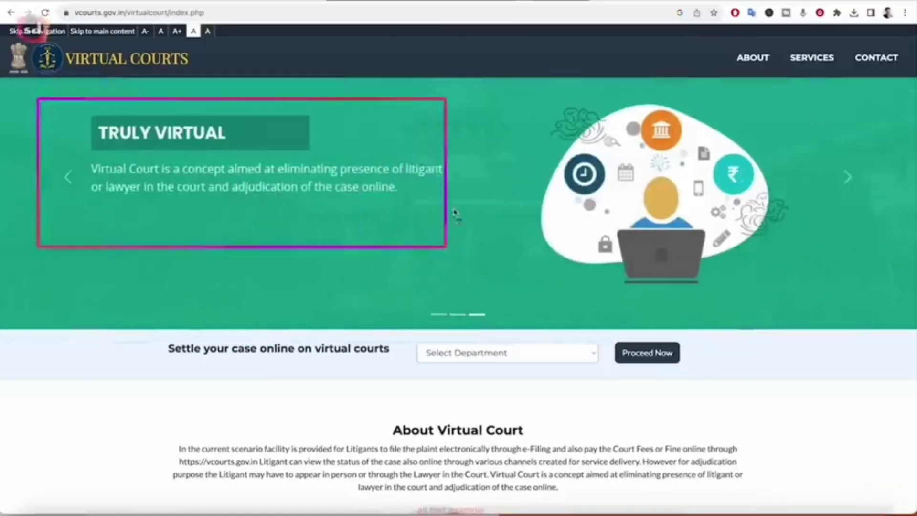
# Choose Uttar Pradesh(Traffic Department) as the department for settling the case online and proceed to its case search page
pyautogui.scroll(-5, 647, 309)
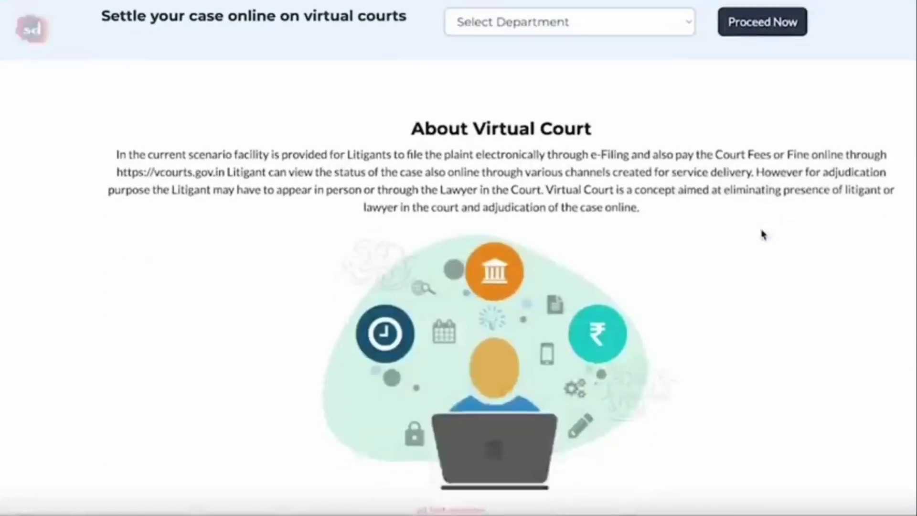
pyautogui.scroll(1, 762, 234)
pyautogui.click(628, 66)
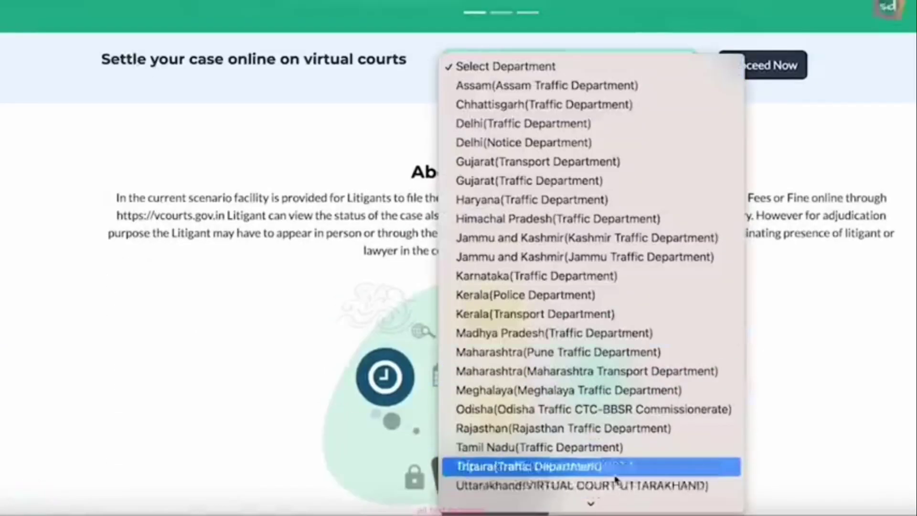
pyautogui.scroll(-1, 616, 479)
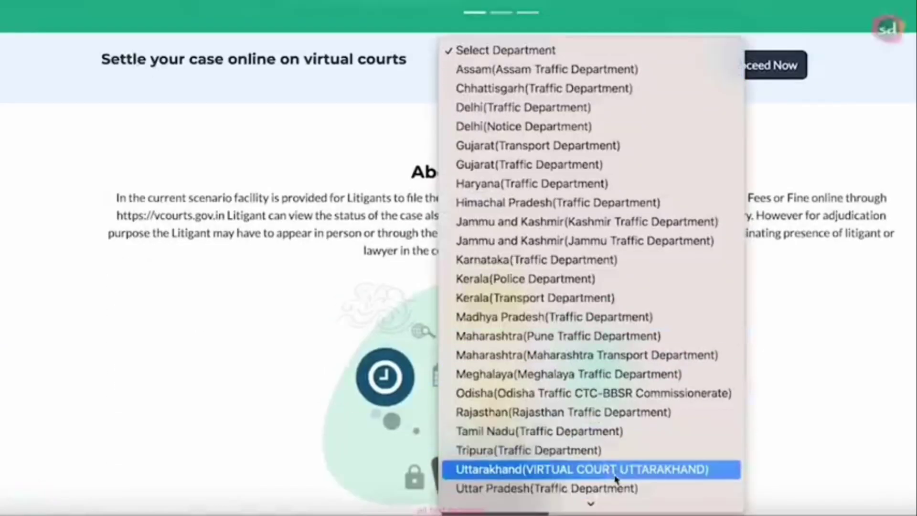
pyautogui.scroll(1, 559, 208)
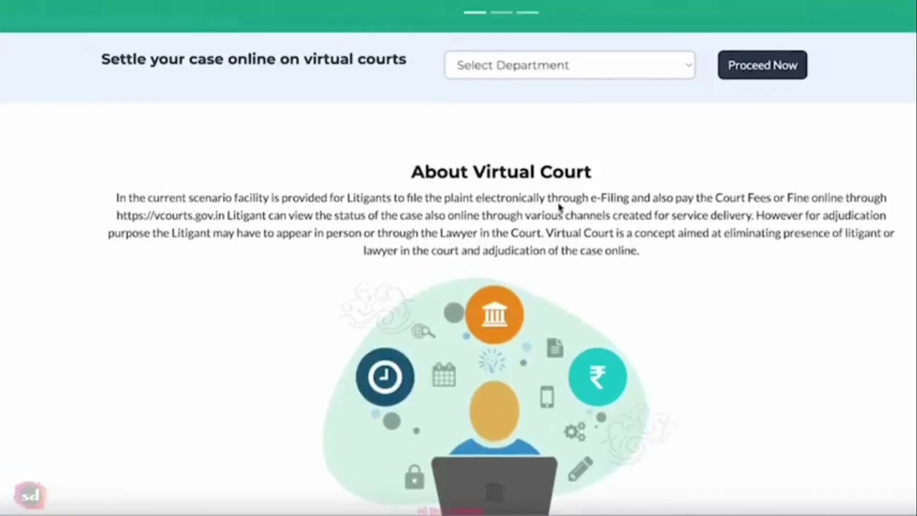
pyautogui.click(568, 65)
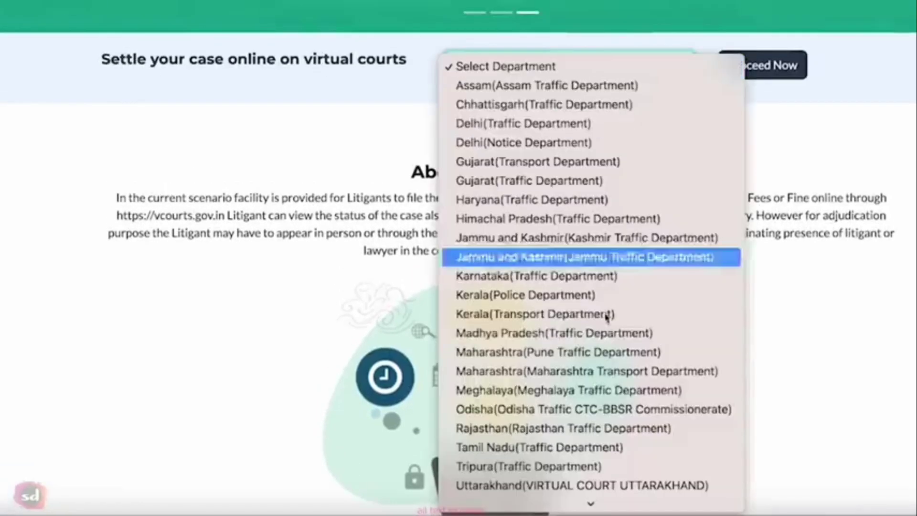
pyautogui.scroll(-1, 613, 475)
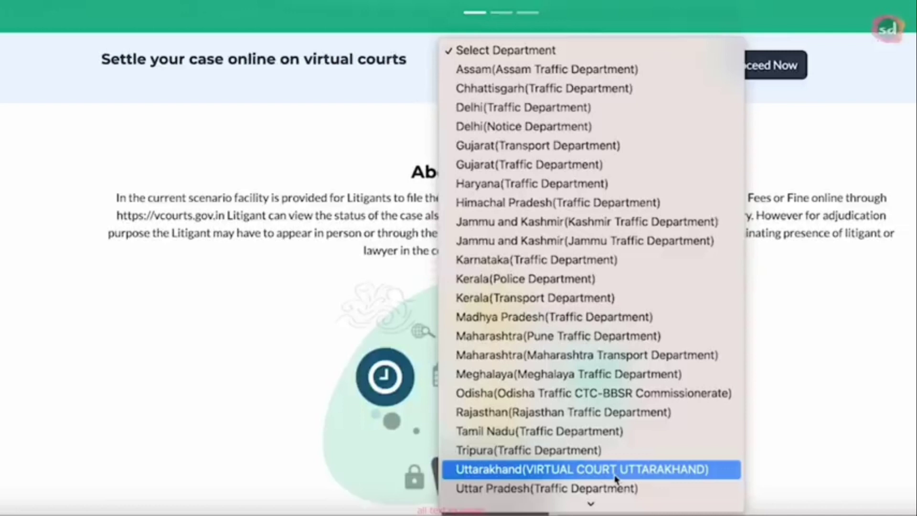
pyautogui.scroll(-1, 615, 478)
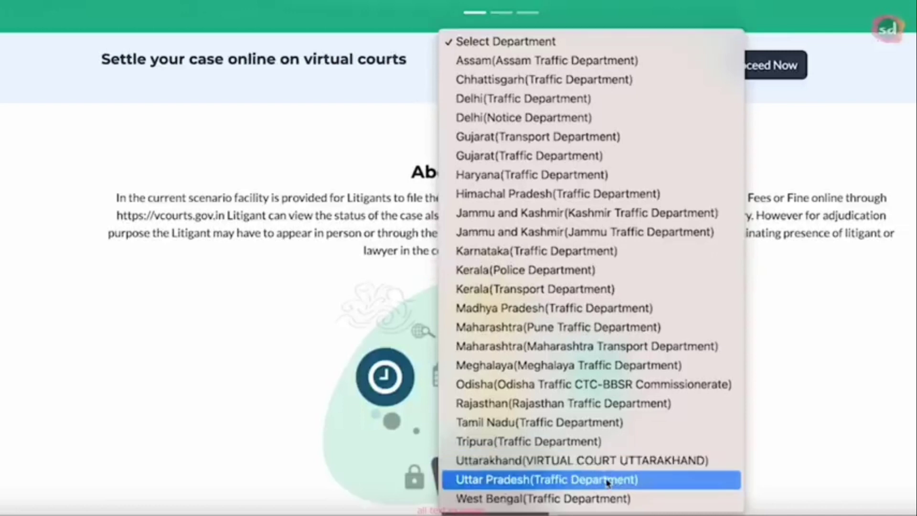
pyautogui.click(607, 479)
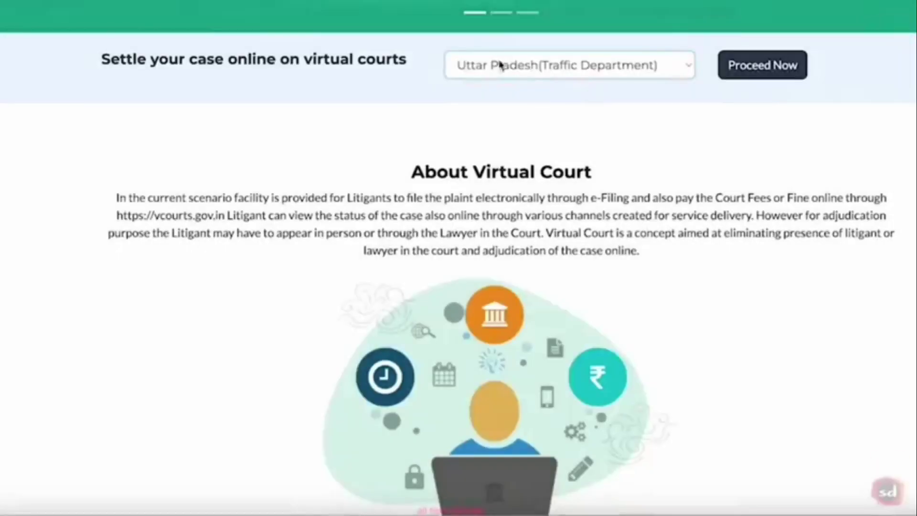
pyautogui.moveTo(461, 59); pyautogui.dragTo(686, 85)
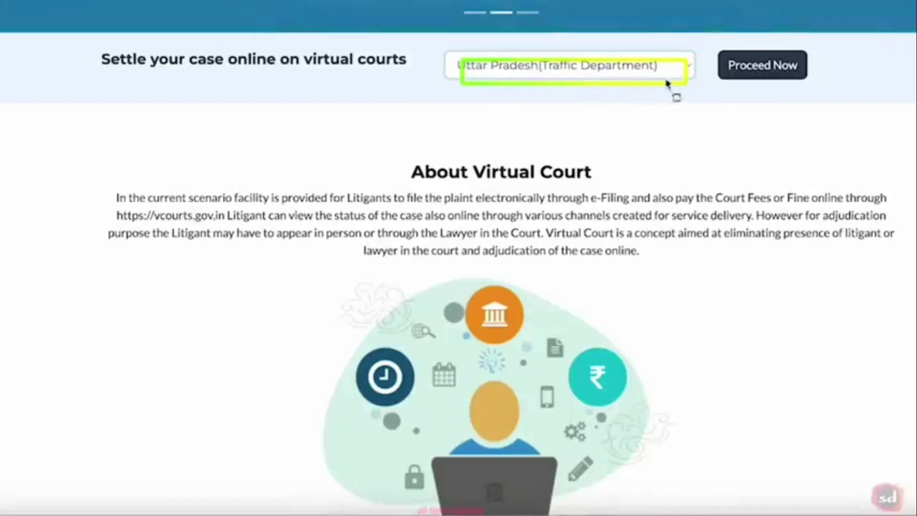
pyautogui.click(752, 72)
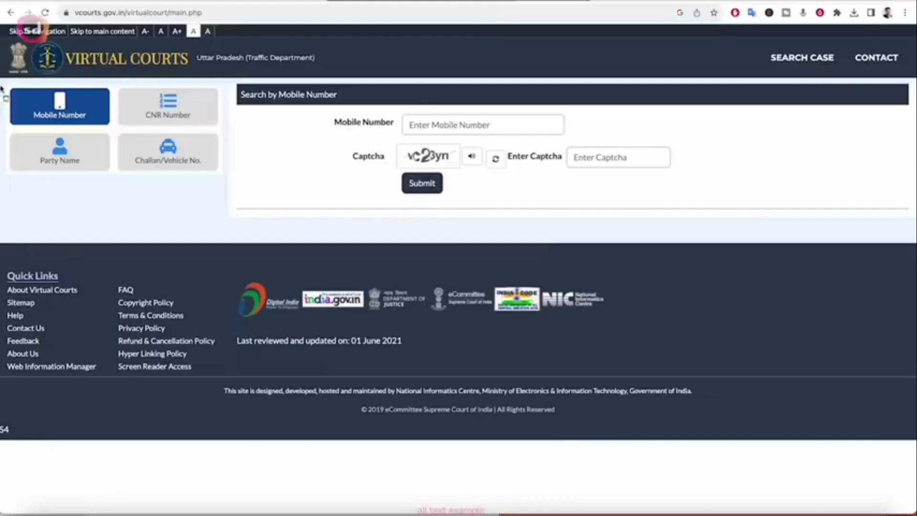
# Look over the four case search options: mobile number, CNR number, party name and challan/vehicle number
pyautogui.moveTo(2, 89)
pyautogui.mouseDown()
pyautogui.moveTo(223, 173)
pyautogui.moveTo(230, 188)
pyautogui.mouseUp()
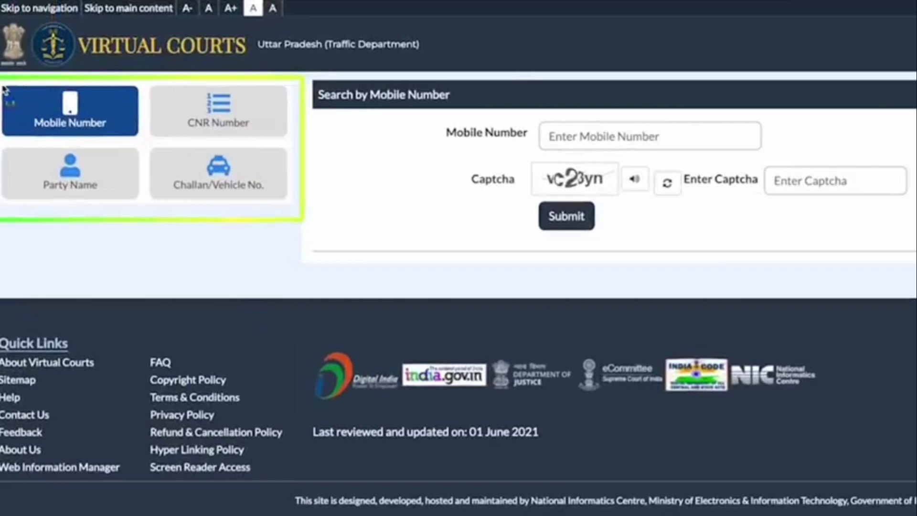
pyautogui.moveTo(1, 86); pyautogui.dragTo(138, 135)
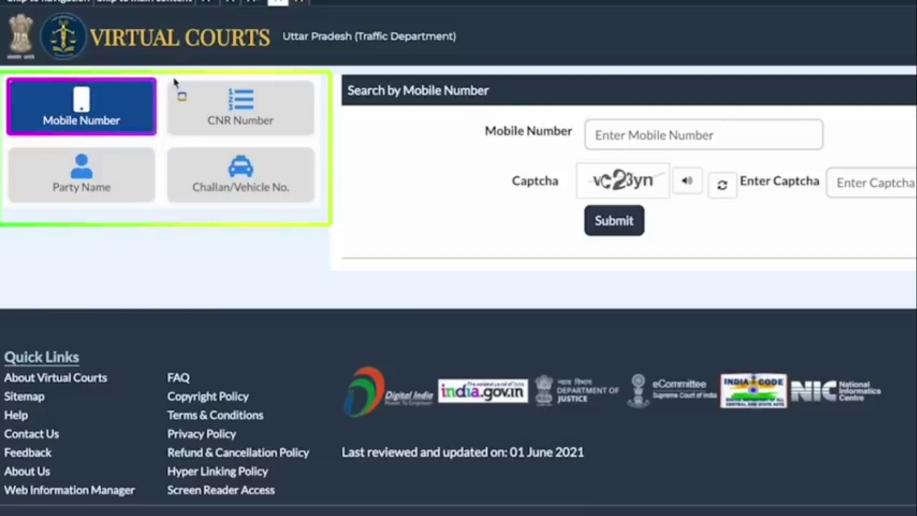
pyautogui.moveTo(167, 78)
pyautogui.mouseDown()
pyautogui.moveTo(245, 127)
pyautogui.moveTo(314, 138)
pyautogui.mouseUp()
pyautogui.moveTo(9, 145)
pyautogui.mouseDown()
pyautogui.moveTo(98, 194)
pyautogui.moveTo(157, 201)
pyautogui.mouseUp()
pyautogui.moveTo(167, 146); pyautogui.dragTo(311, 201)
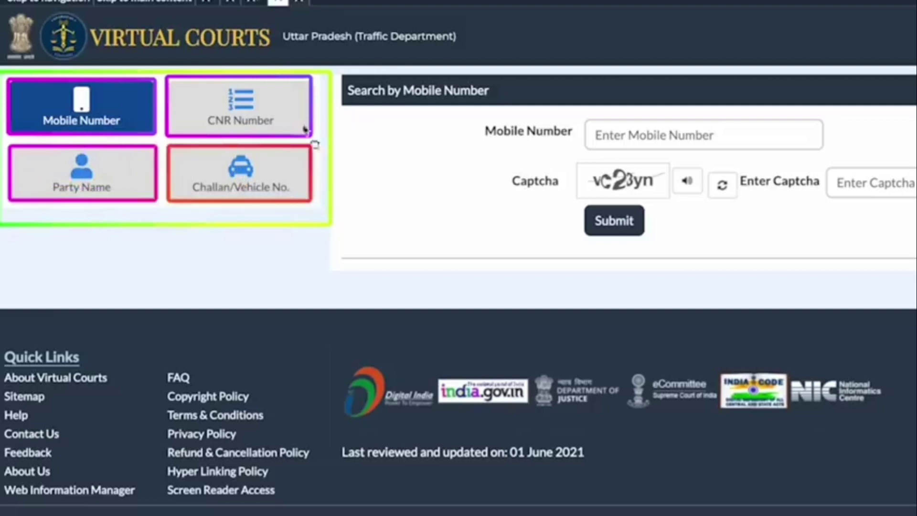
# Search for the case by challan/vehicle number, entering the vehicle's registration number and the captcha shown
pyautogui.click(247, 187)
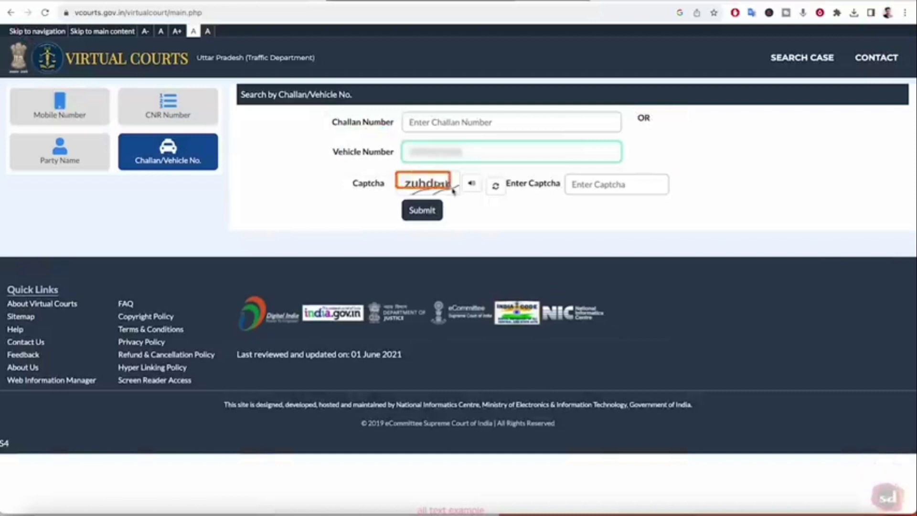
pyautogui.click(580, 188)
pyautogui.write('zuhdmk')
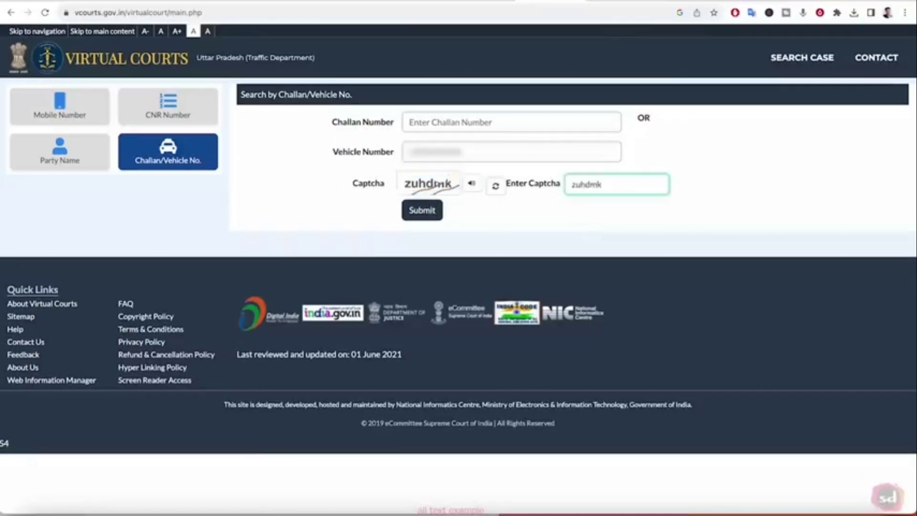
pyautogui.click(423, 212)
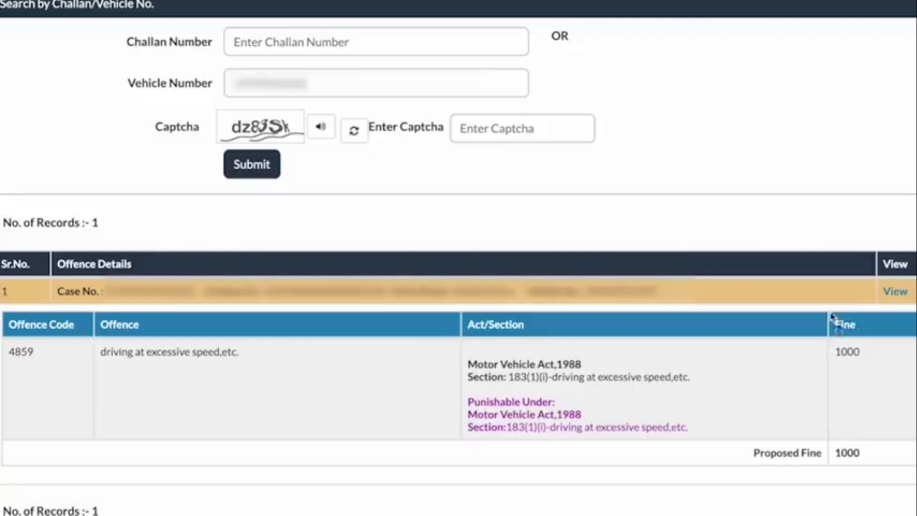
# Open the details of the excessive-speed case and review its party details, status dates, offence and fine
pyautogui.moveTo(830, 313)
pyautogui.mouseDown()
pyautogui.moveTo(907, 472)
pyautogui.moveTo(916, 463)
pyautogui.mouseUp()
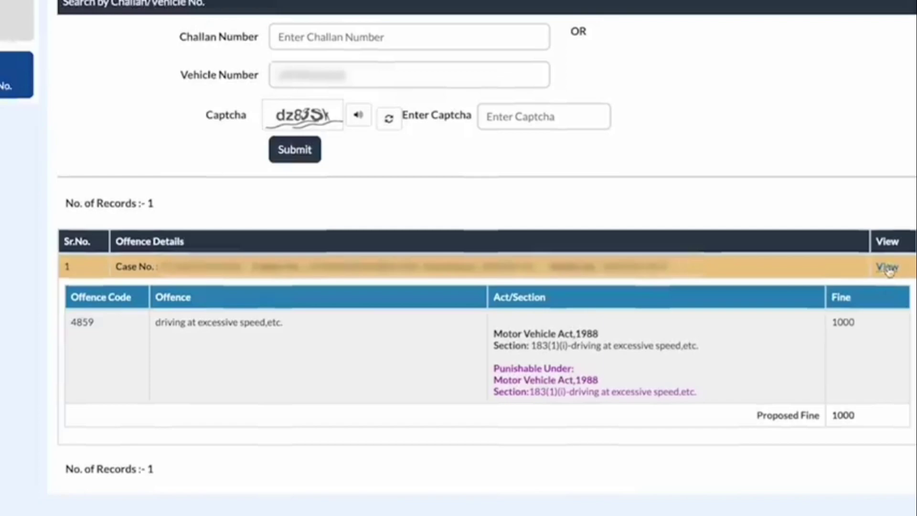
pyautogui.click(887, 267)
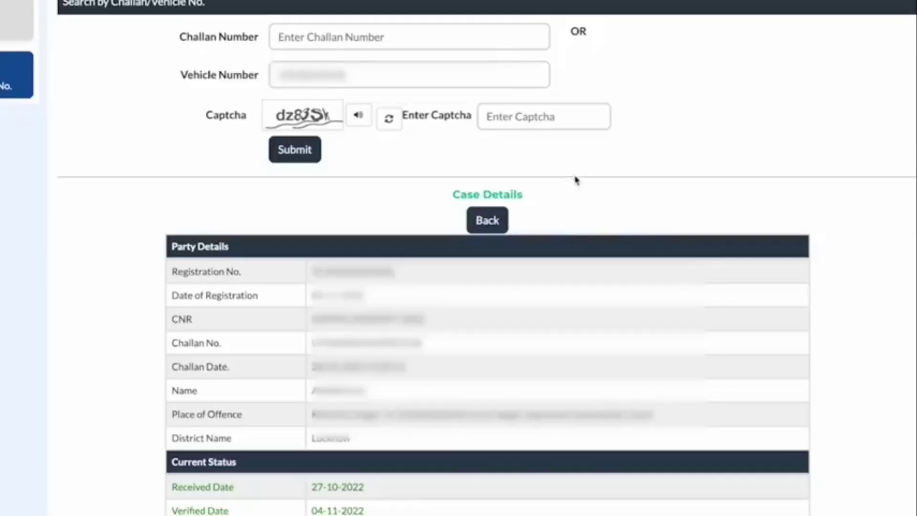
pyautogui.scroll(-3, 575, 181)
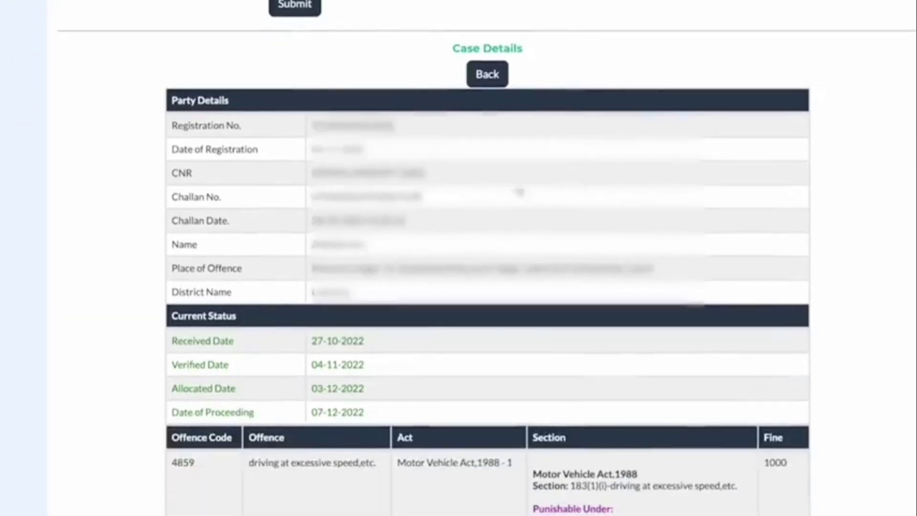
pyautogui.scroll(-1, 522, 198)
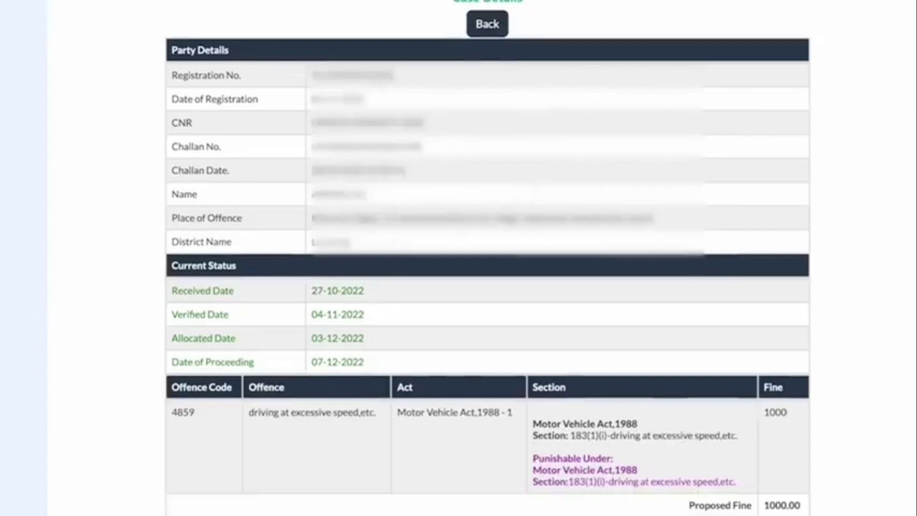
pyautogui.moveTo(307, 204)
pyautogui.mouseDown()
pyautogui.moveTo(527, 237)
pyautogui.moveTo(669, 233)
pyautogui.mouseUp()
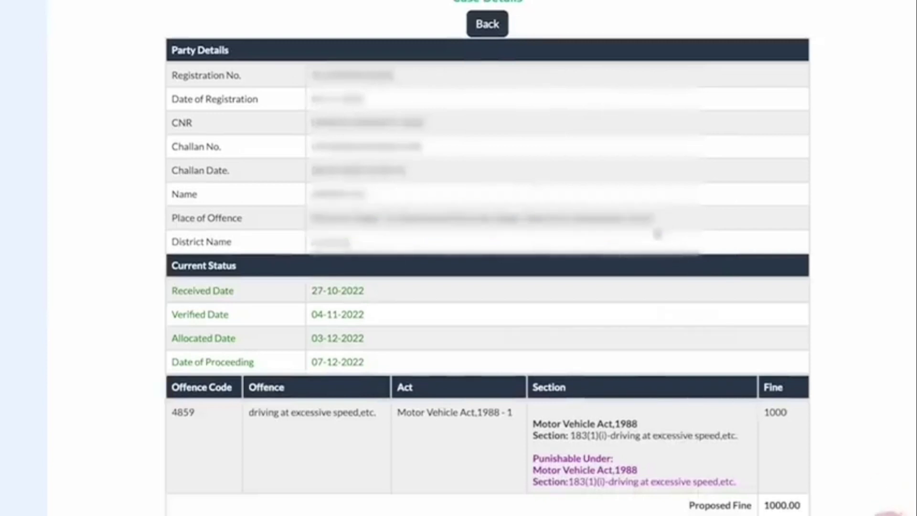
pyautogui.scroll(-2, 663, 233)
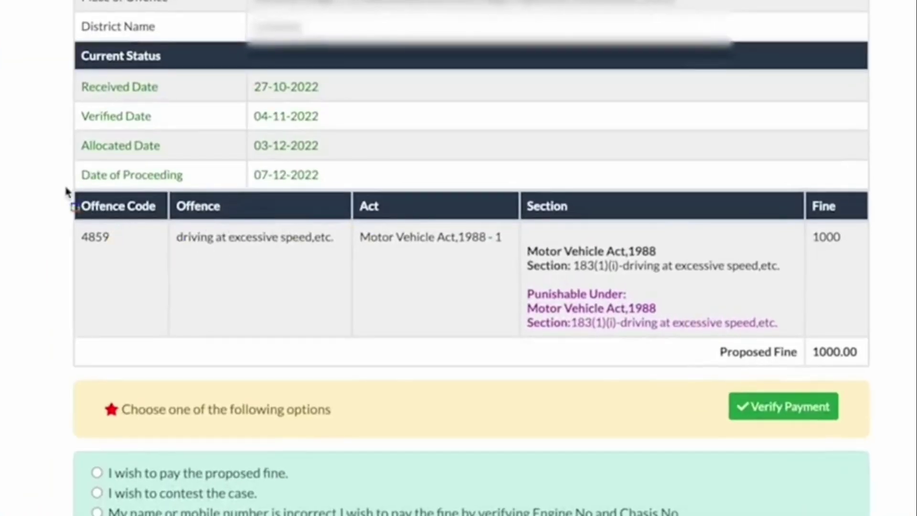
pyautogui.moveTo(65, 187); pyautogui.dragTo(892, 348)
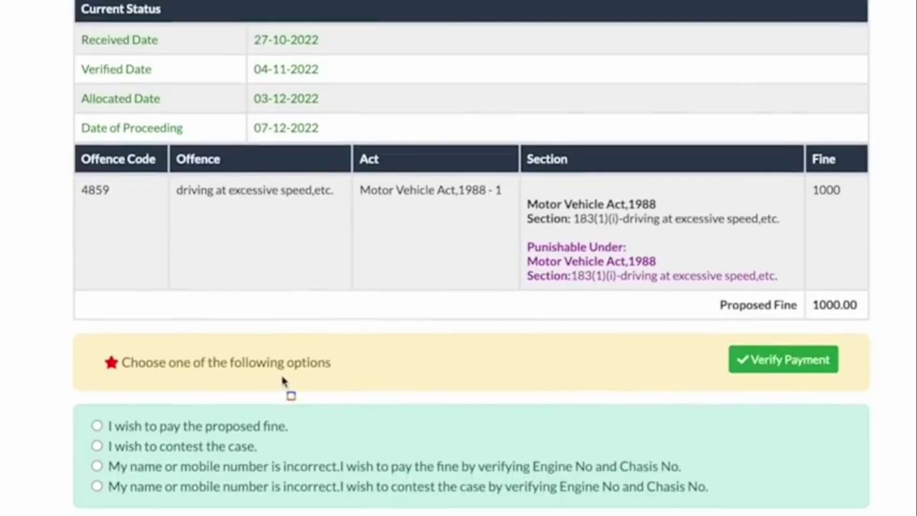
# Review the response options for the case and choose "I wish to pay the proposed fine."
pyautogui.moveTo(78, 409)
pyautogui.mouseDown()
pyautogui.moveTo(311, 501)
pyautogui.moveTo(703, 515)
pyautogui.moveTo(724, 507)
pyautogui.mouseUp()
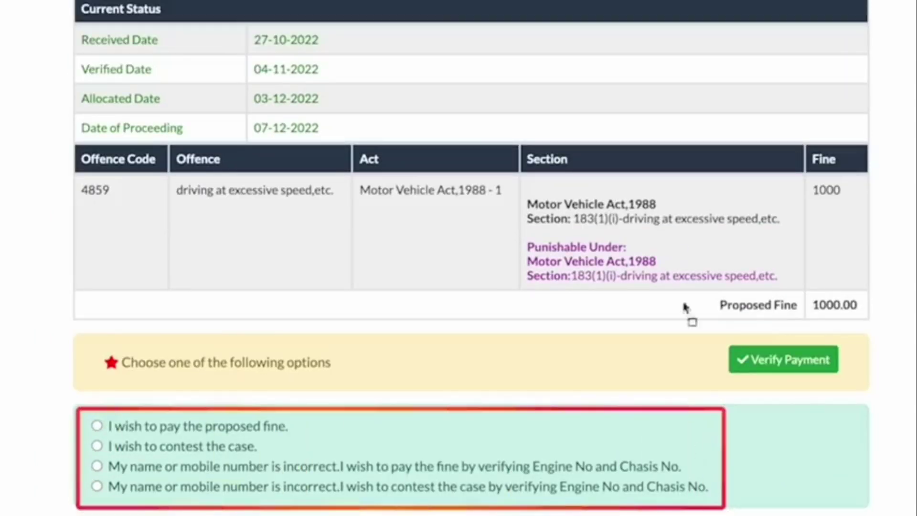
pyautogui.moveTo(114, 407); pyautogui.dragTo(95, 422)
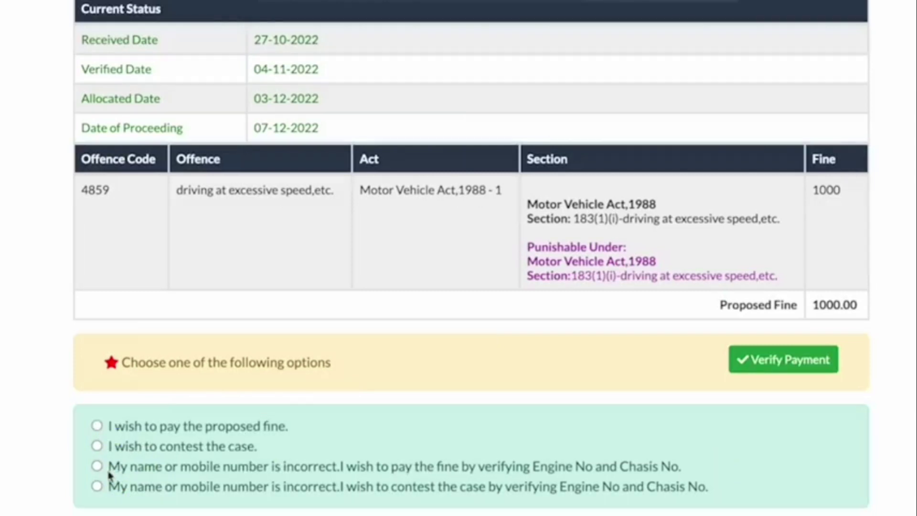
pyautogui.press('e')
pyautogui.click(97, 426)
pyautogui.scroll(-1, 214, 434)
pyautogui.scroll(-1, 330, 440)
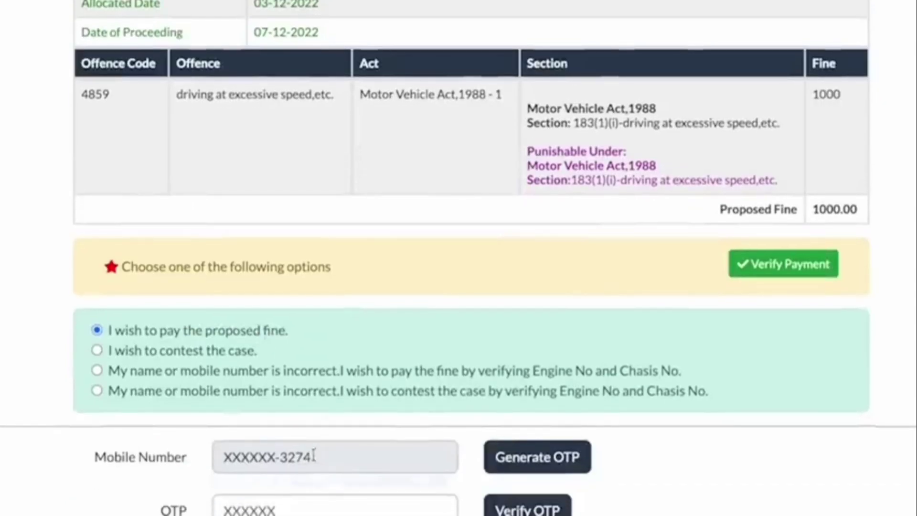
# Generate an OTP for the registered mobile number, enter and verify the code, and dismiss the resulting message
pyautogui.moveTo(188, 426); pyautogui.dragTo(640, 483)
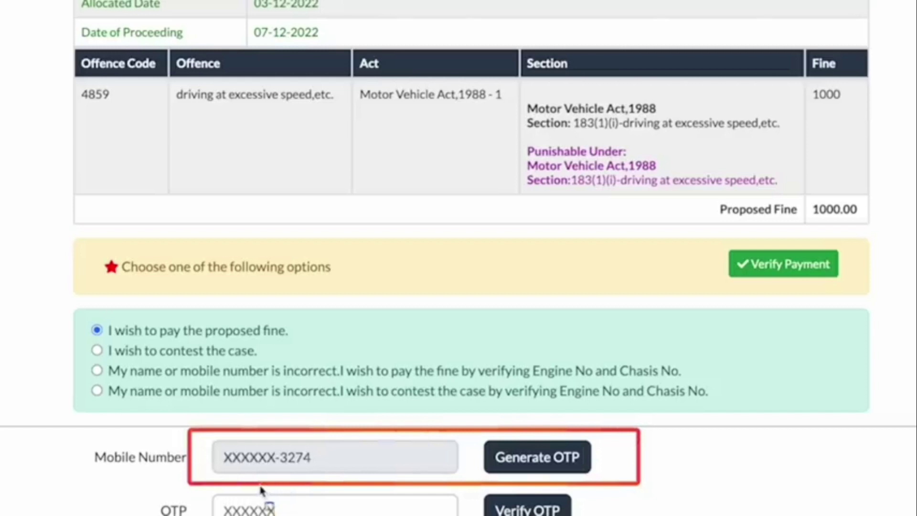
pyautogui.scroll(-4, 653, 470)
pyautogui.click(383, 303)
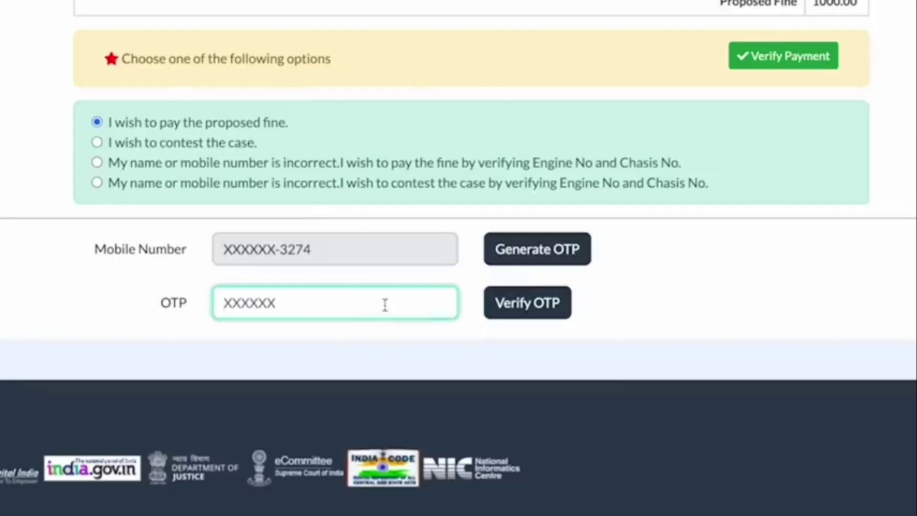
pyautogui.click(507, 258)
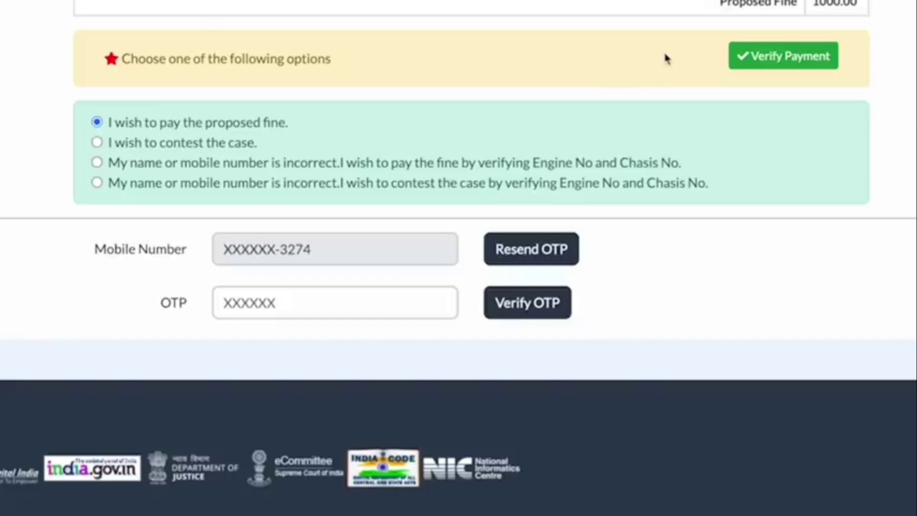
pyautogui.click(328, 298)
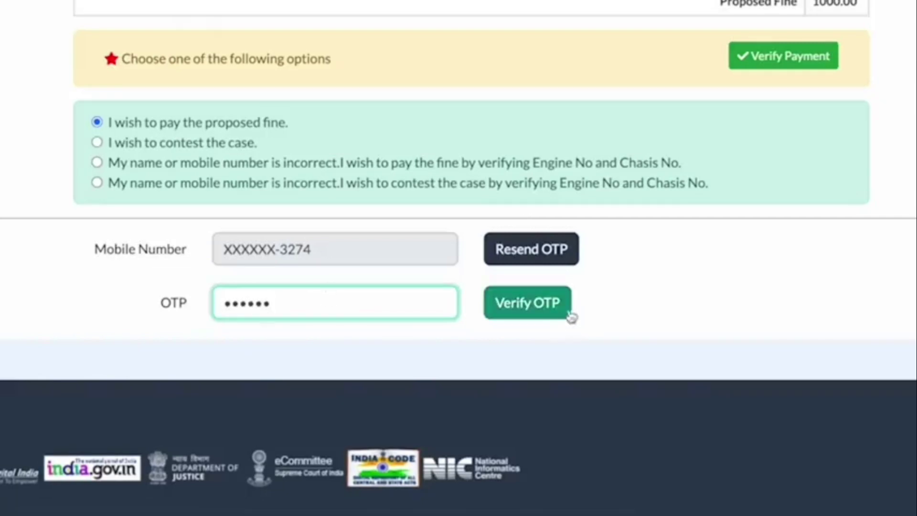
pyautogui.click(552, 313)
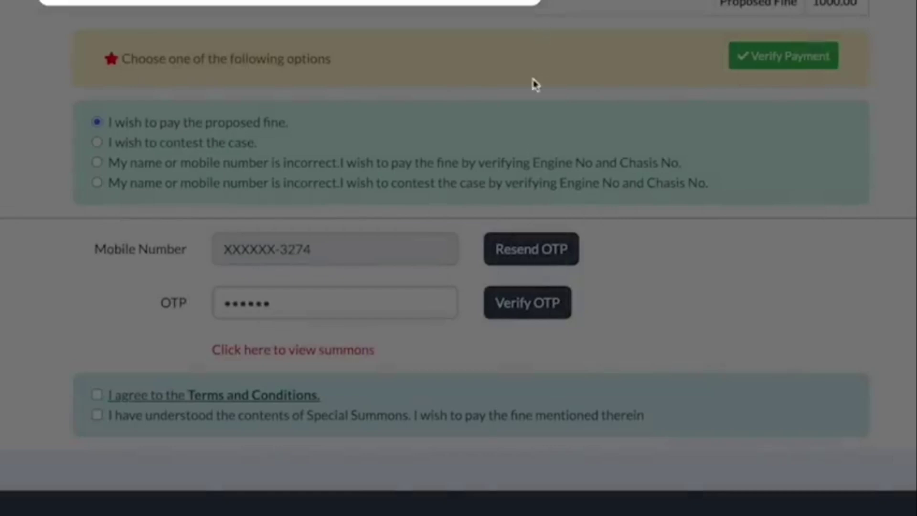
pyautogui.click(516, 2)
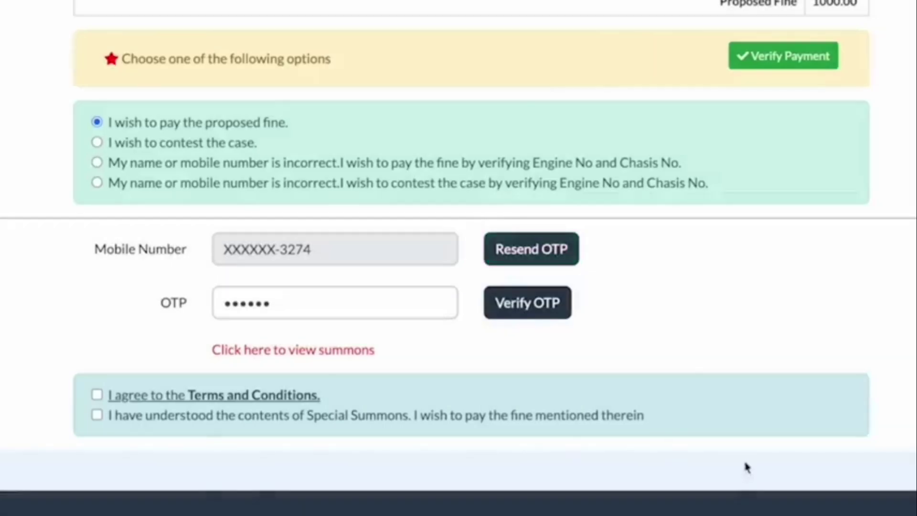
# Agree to the Terms and Conditions and the Special Summons declaration, and accept to pay the fine
pyautogui.click(97, 394)
pyautogui.click(97, 414)
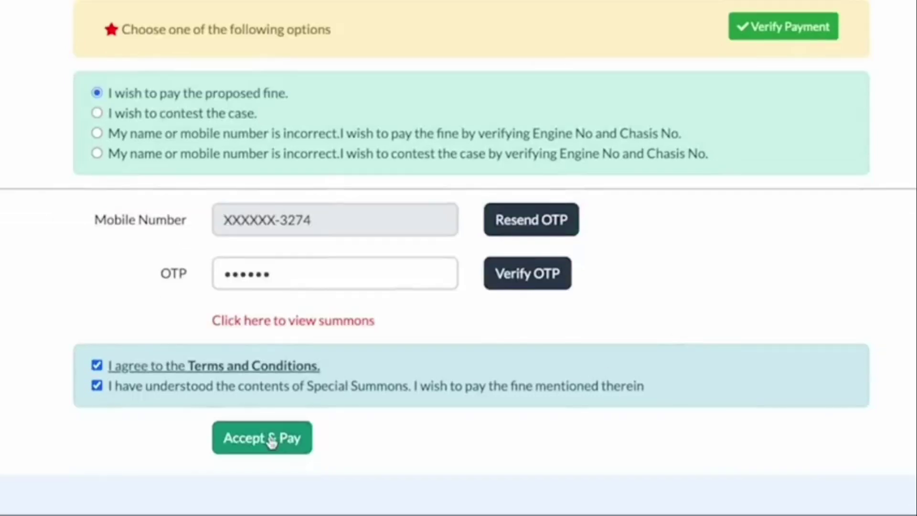
pyautogui.click(270, 470)
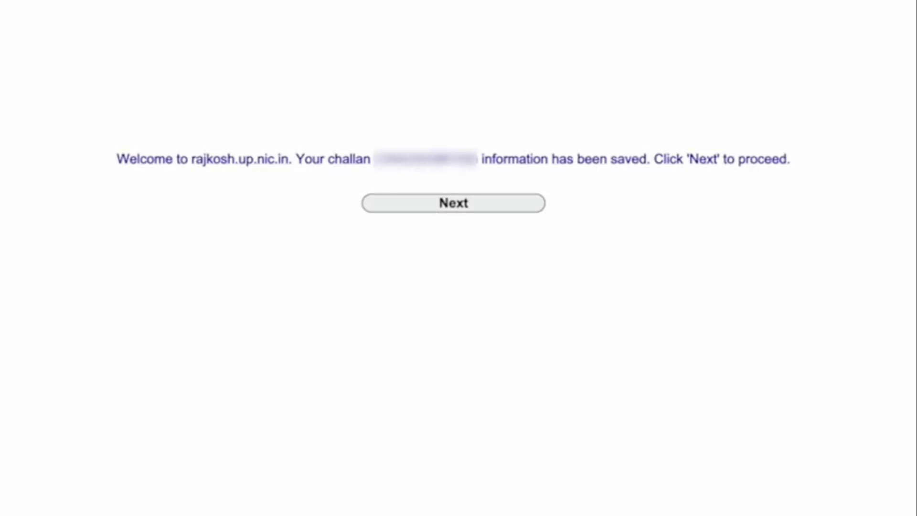
# Continue from the Rajkosh welcome page, close the payment disclaimer and proceed with the net payment
pyautogui.moveTo(376, 130)
pyautogui.mouseDown()
pyautogui.moveTo(405, 173)
pyautogui.moveTo(506, 174)
pyautogui.mouseUp()
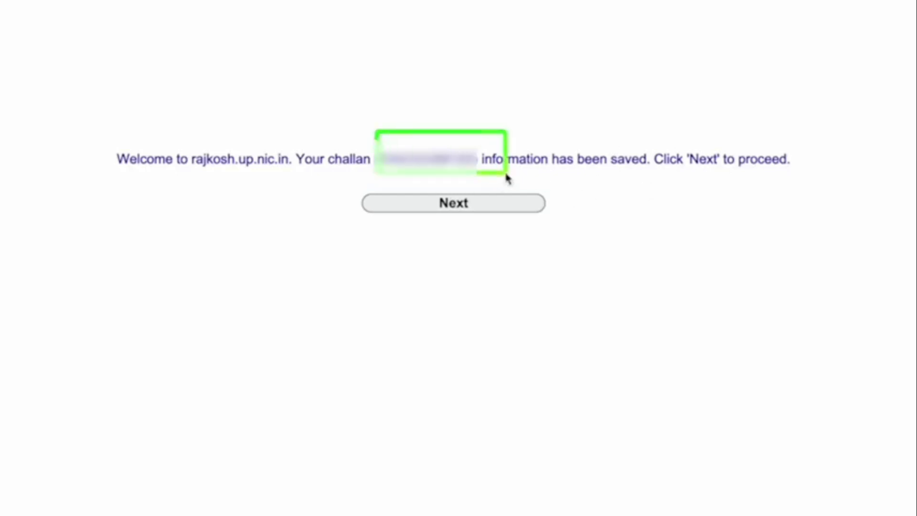
pyautogui.click(466, 205)
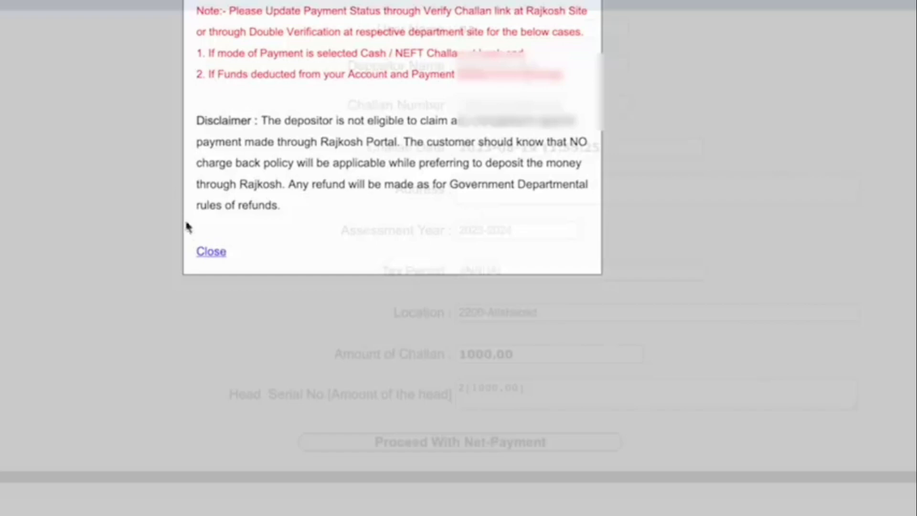
pyautogui.click(209, 250)
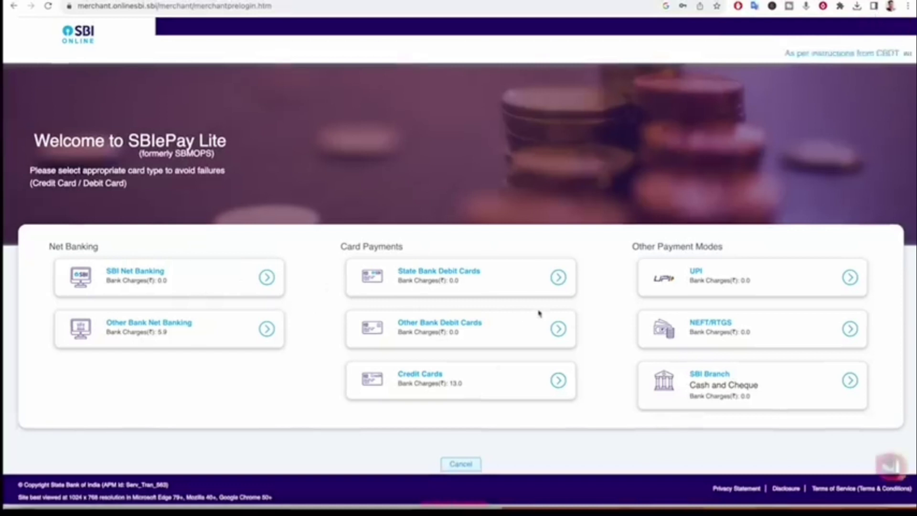
# Choose Other Bank Debit Cards, enter the card details and captcha, submit the Rs 1000 payment and acknowledge the transaction message
pyautogui.click(449, 333)
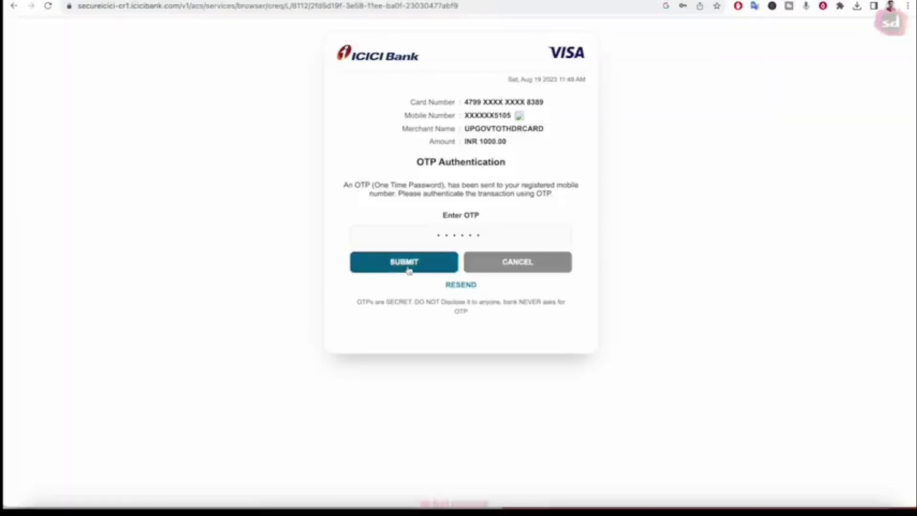
pyautogui.click(408, 267)
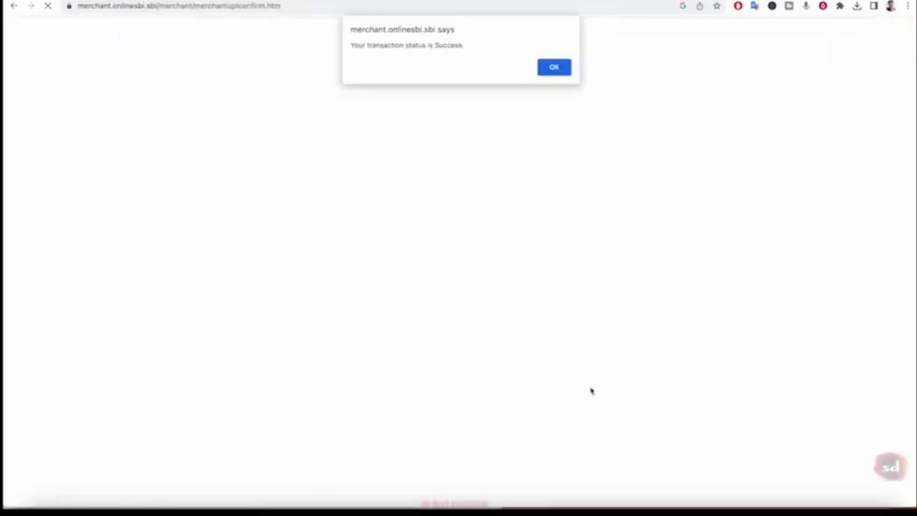
pyautogui.click(554, 67)
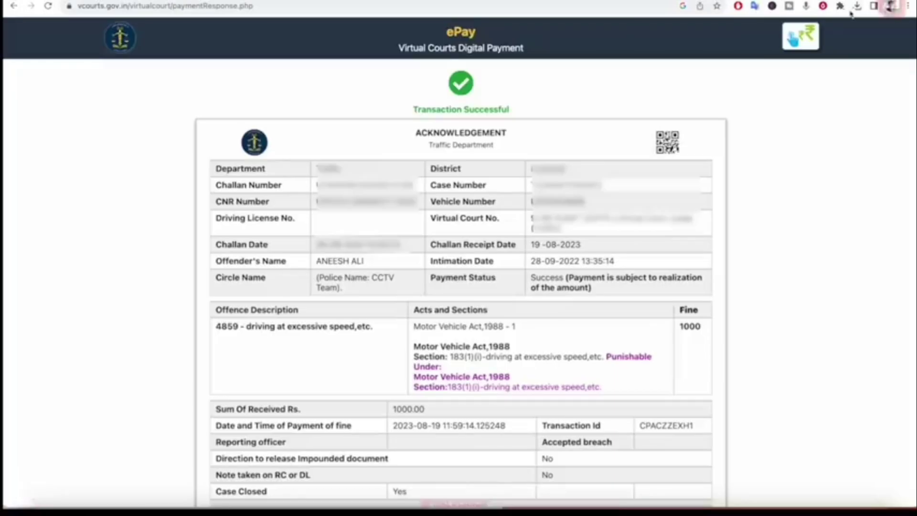
# Capture a screenshot of the whole payment acknowledgement on the Virtual Courts page
pyautogui.scroll(-2, 716, 151)
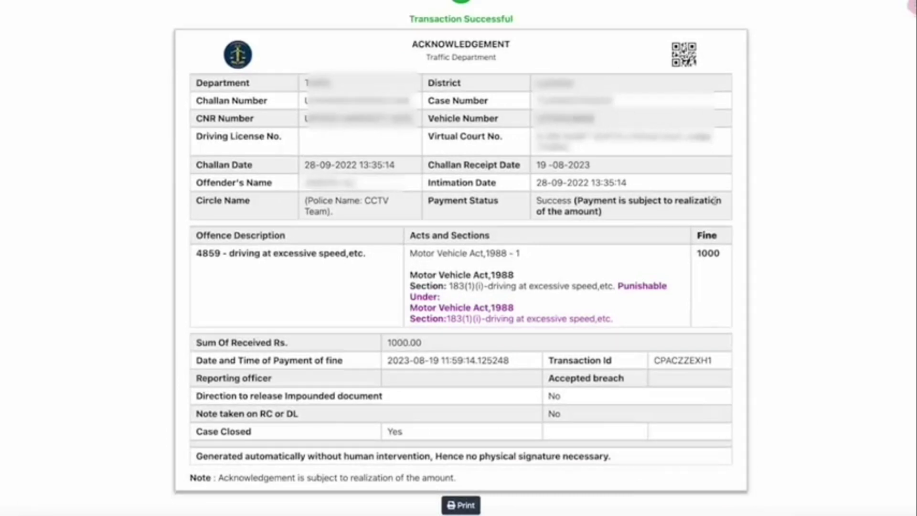
pyautogui.press('shift+super+4')
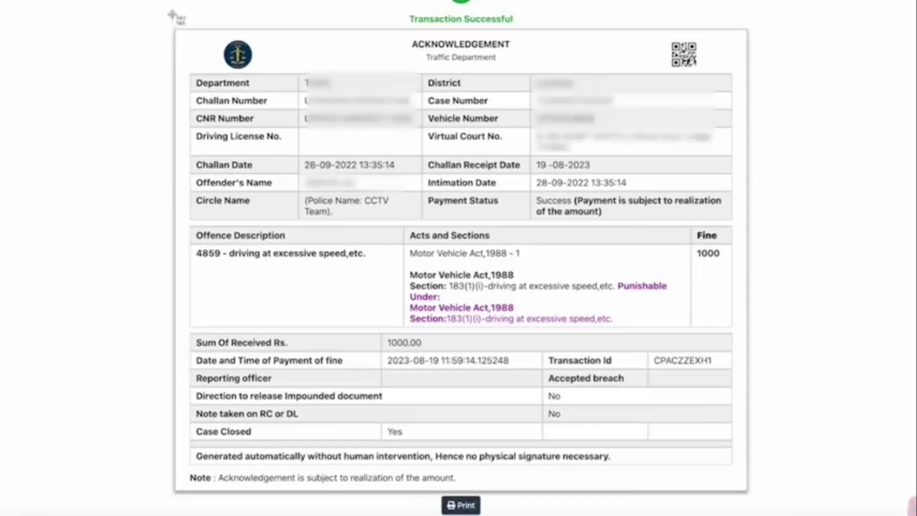
pyautogui.moveTo(165, 20); pyautogui.dragTo(744, 379)
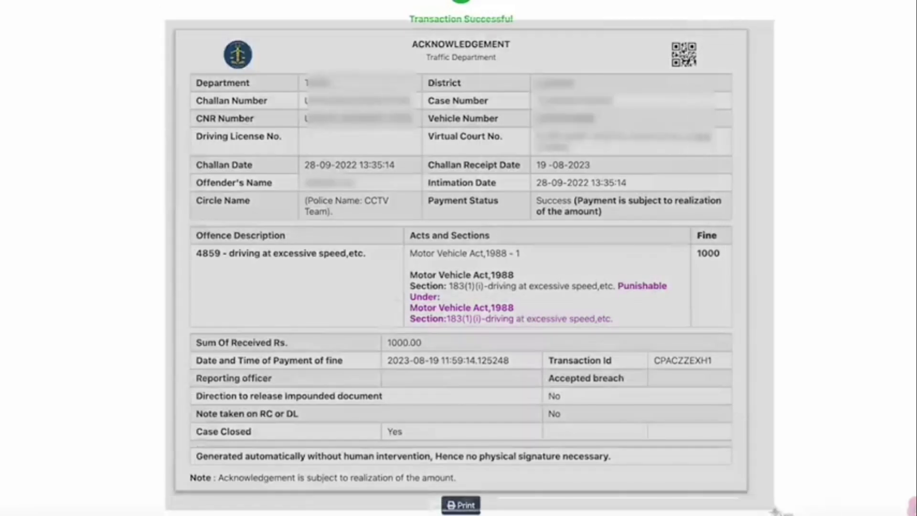
# Preview the printable version of the payment acknowledgement and close the print dialog without saving
pyautogui.scroll(-1, 475, 422)
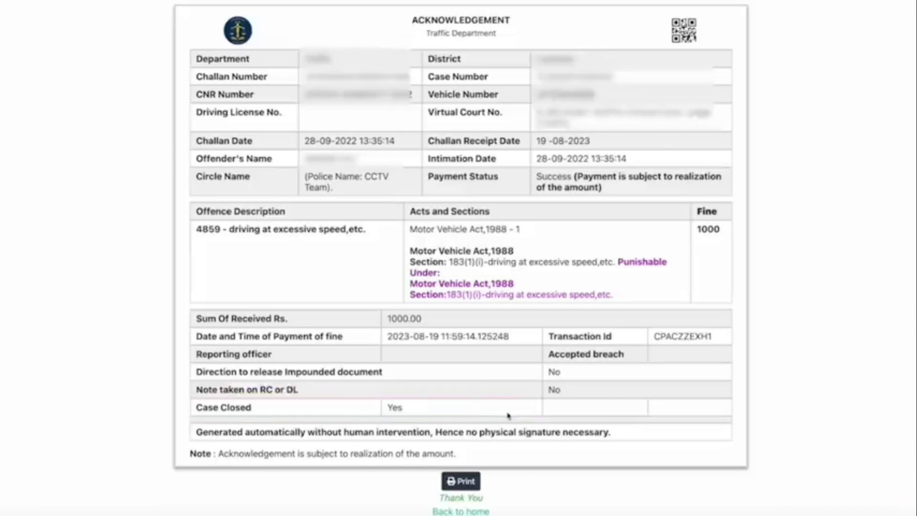
pyautogui.click(462, 482)
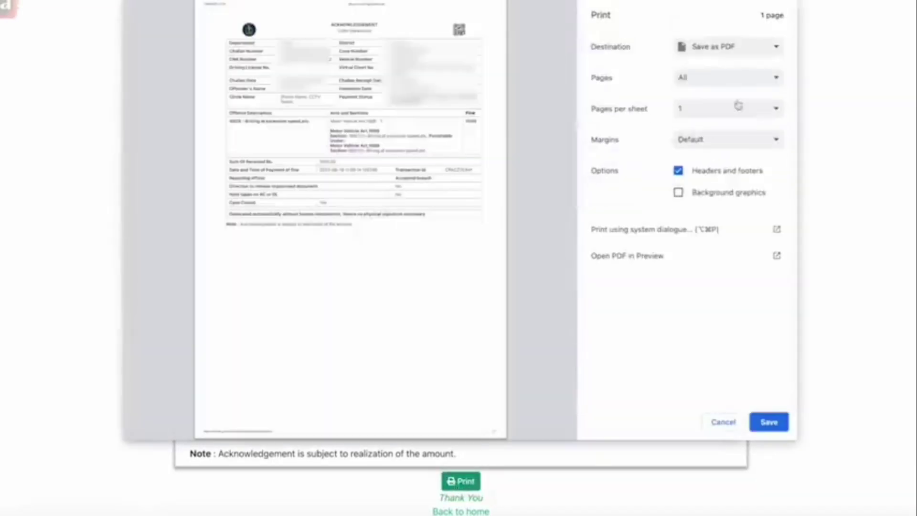
pyautogui.press('Escape')
pyautogui.scroll(2, 646, 381)
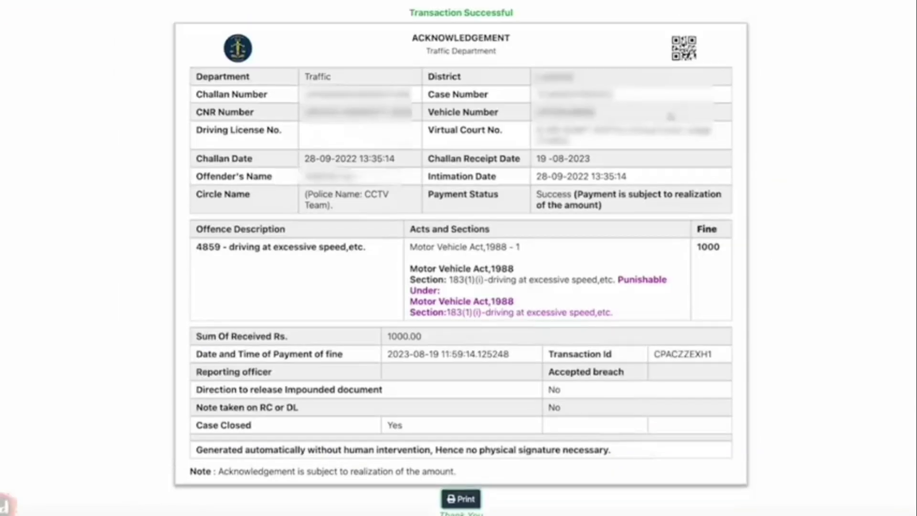